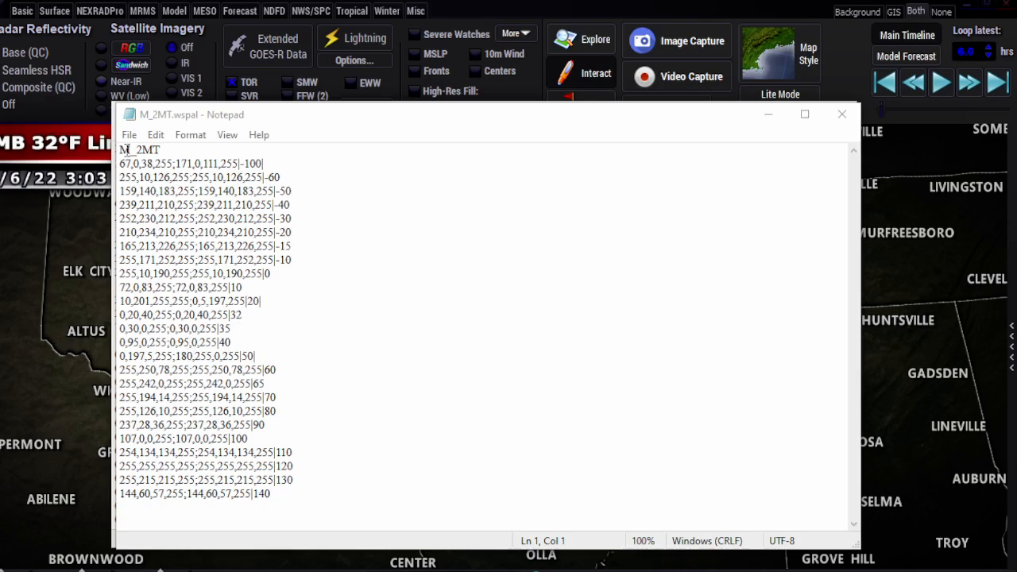
# Examine the M_2MT.wspal palette's title line and its color entries at and above 32 degrees
pyautogui.moveTo(119, 150); pyautogui.dragTo(176, 148)
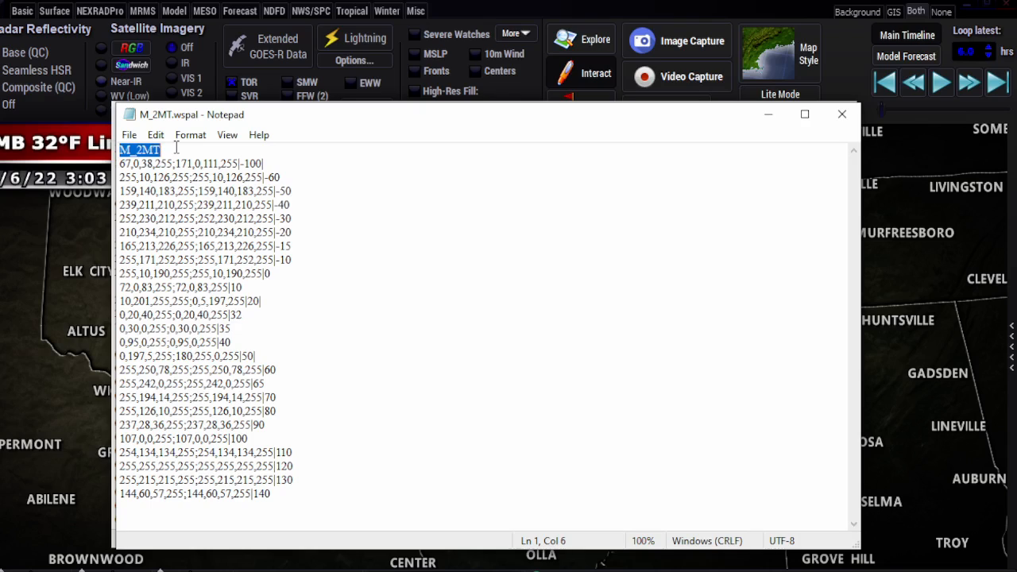
pyautogui.click(175, 148)
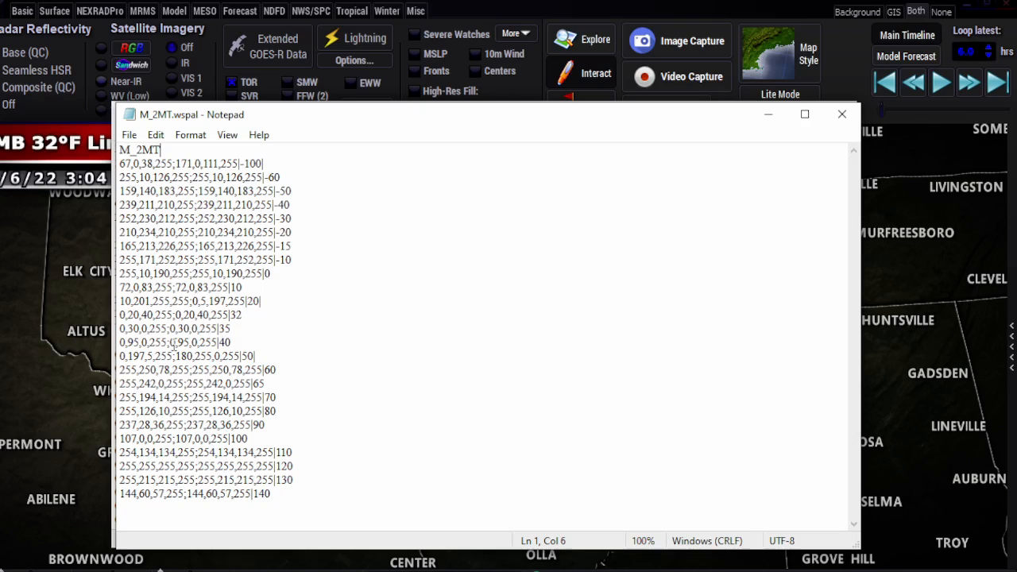
pyautogui.doubleClick(236, 314)
pyautogui.click(292, 233)
pyautogui.moveTo(121, 328); pyautogui.dragTo(289, 496)
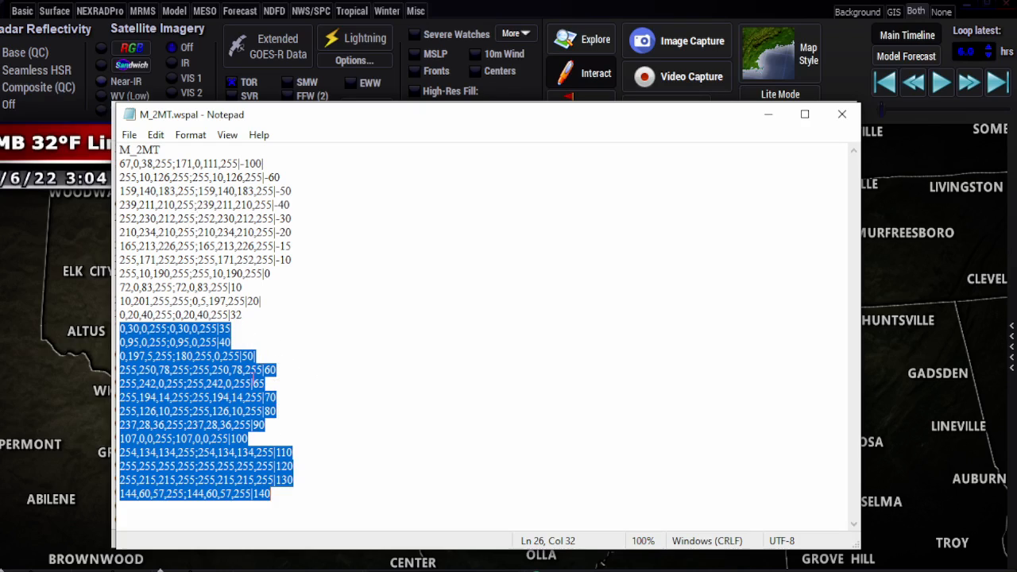
pyautogui.click(278, 503)
pyautogui.click(278, 494)
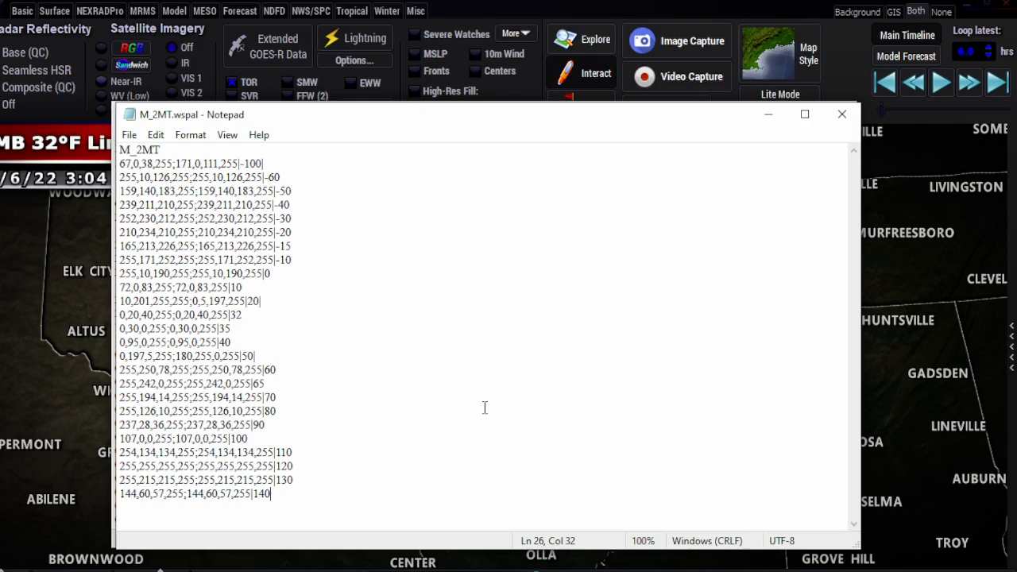
pyautogui.moveTo(296, 497); pyautogui.dragTo(125, 315)
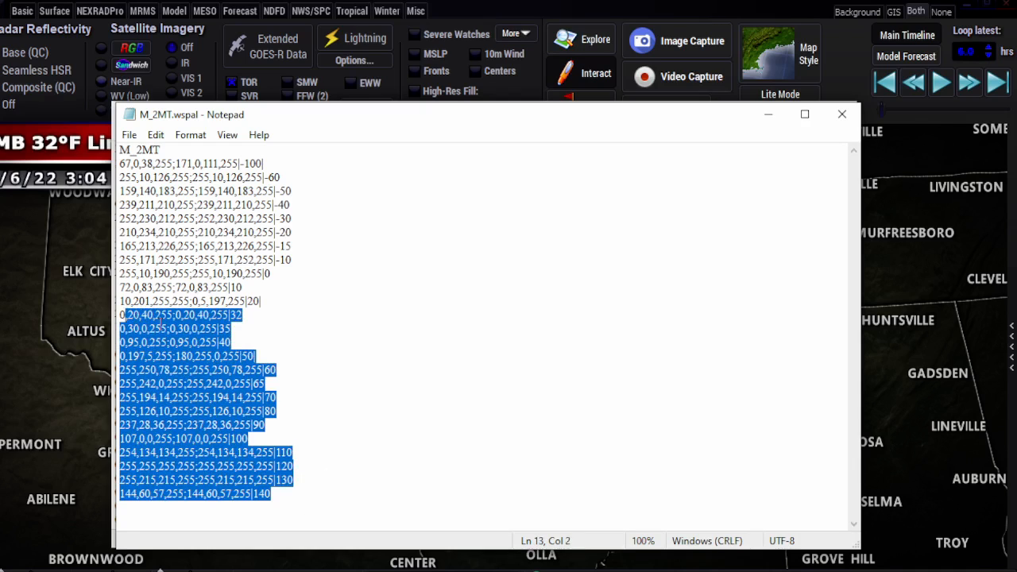
pyautogui.click(583, 331)
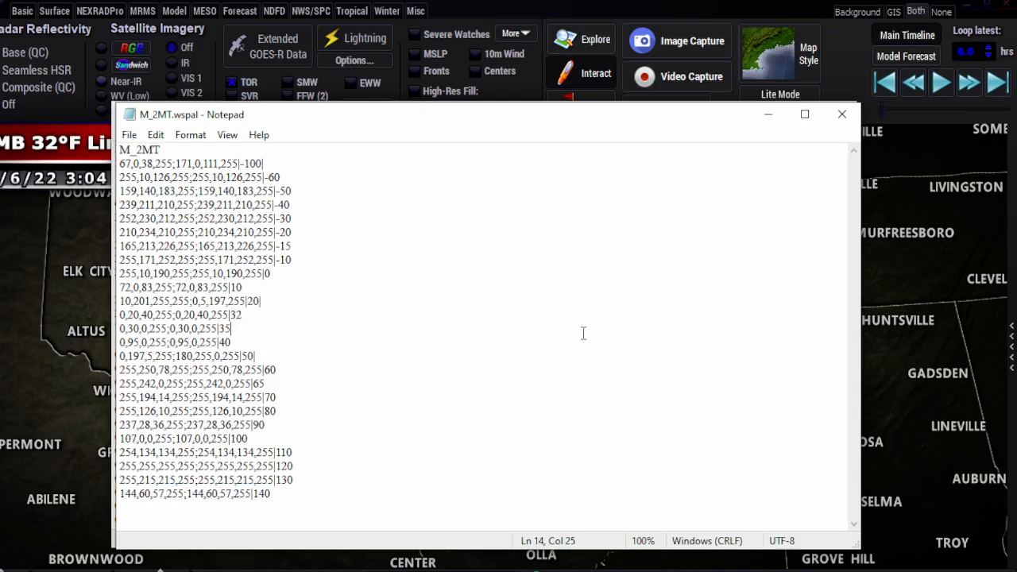
# Switch to the WSV3 weather map and turn on the High-Res Fill for 2m Temp across the continental US
pyautogui.click(690, 8)
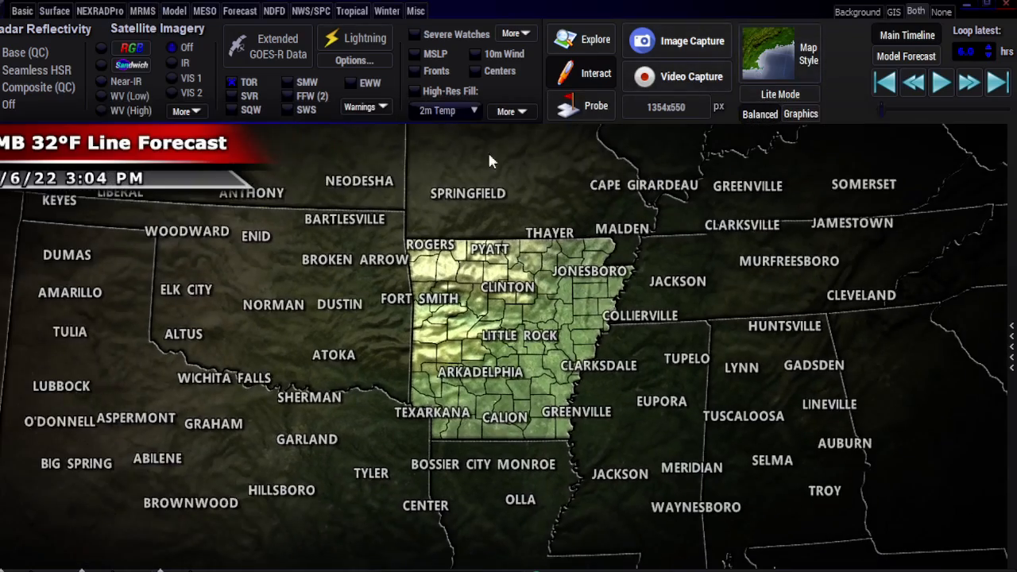
pyautogui.scroll(-1, 488, 154)
pyautogui.click(440, 88)
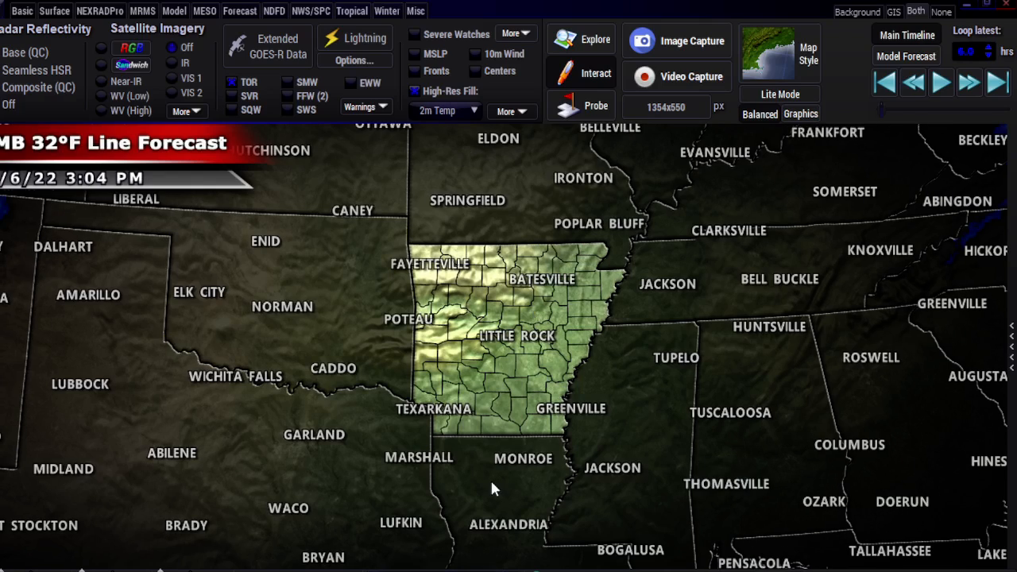
pyautogui.scroll(-2, 477, 343)
pyautogui.scroll(-3, 477, 344)
pyautogui.moveTo(476, 342); pyautogui.dragTo(471, 434)
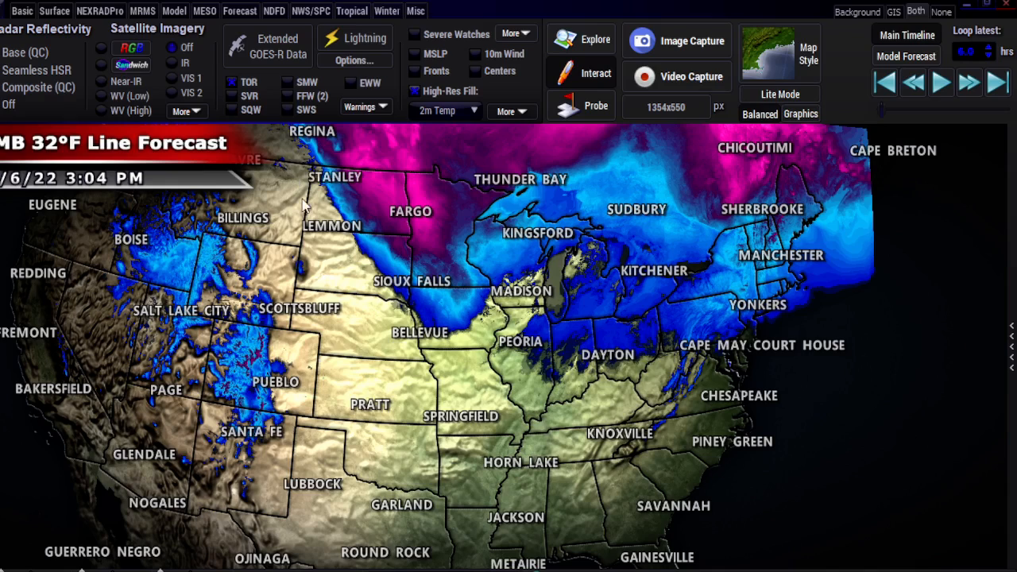
pyautogui.moveTo(538, 359); pyautogui.dragTo(562, 290)
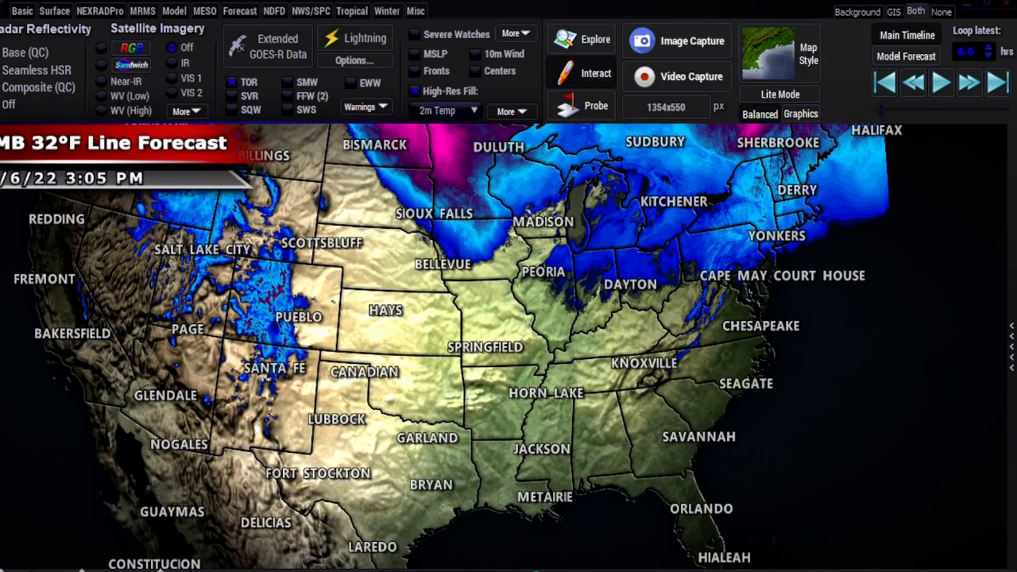
# Switch to Freezing.wspal in Notepad and delete the stray extra 130 entry and blank line at the end
pyautogui.hotkey('alt', 'Tab')
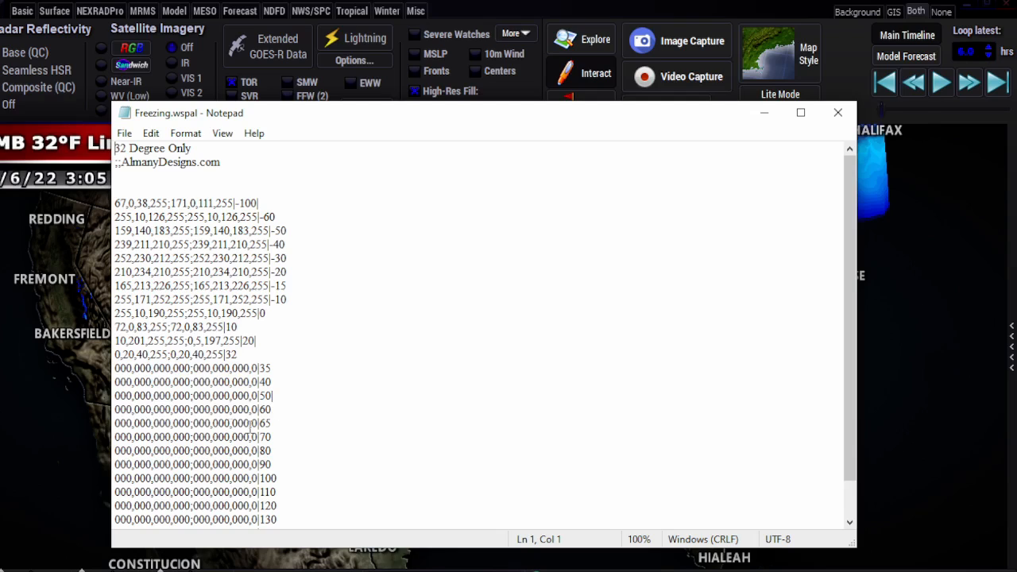
pyautogui.scroll(-1, 225, 361)
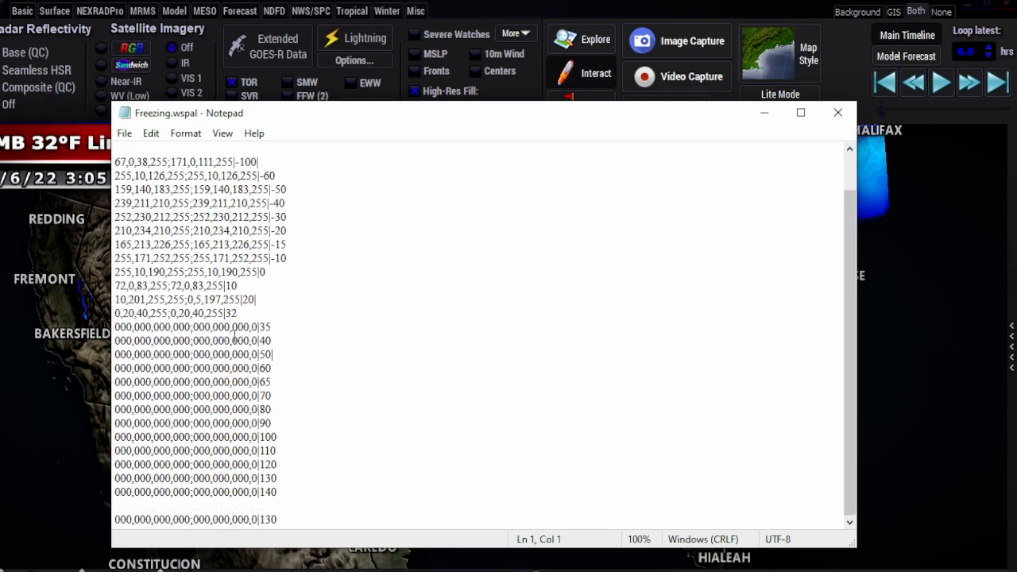
pyautogui.click(293, 492)
pyautogui.moveTo(291, 520); pyautogui.dragTo(89, 526)
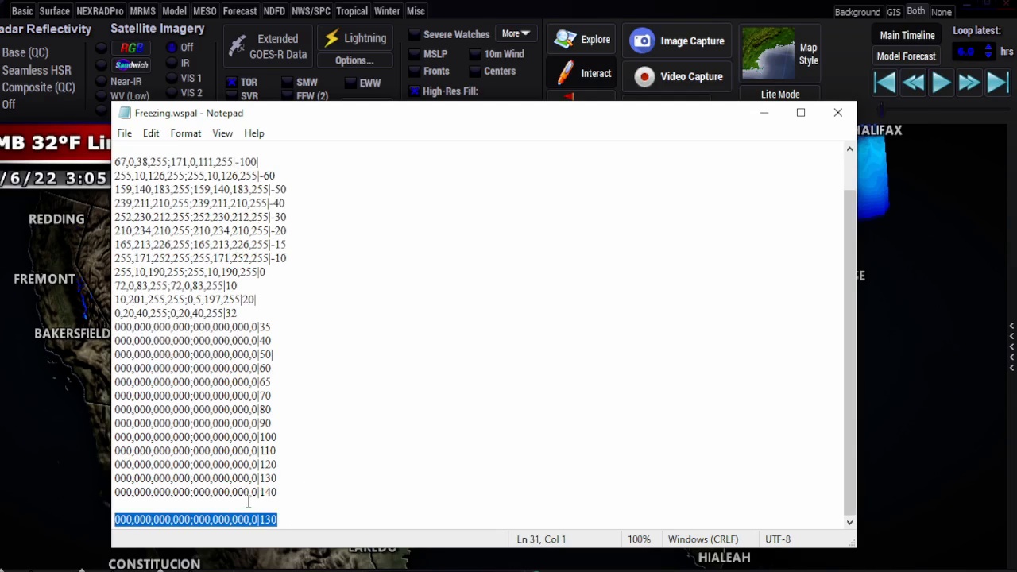
pyautogui.press('BackSpace')
pyautogui.press('BackSpace')
pyautogui.press('BackSpace')
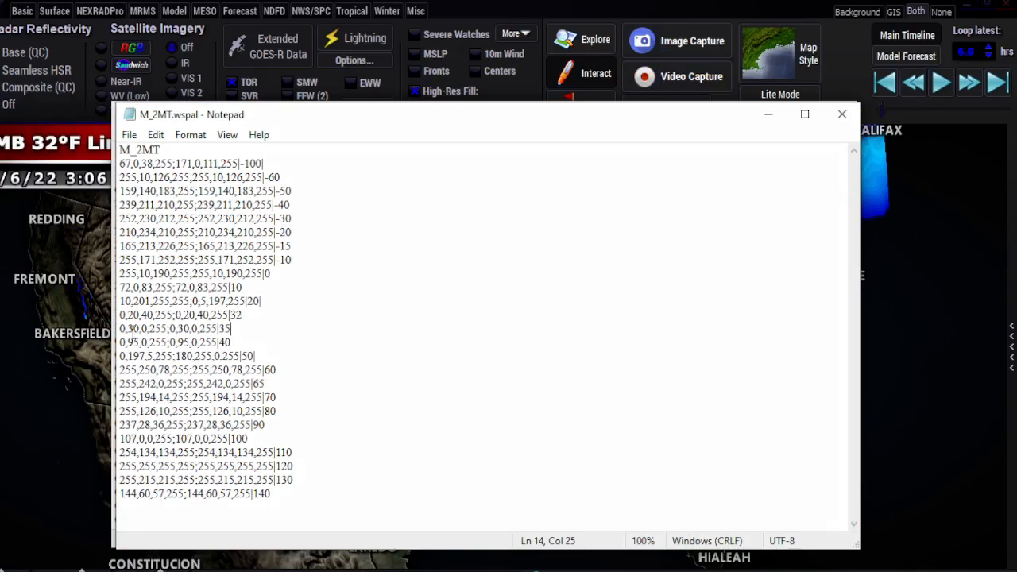
# In M_2MT.wspal, set the first color of the 35-degree entry to 0,00,0,000
pyautogui.click(128, 329)
pyautogui.press('BackSpace')
pyautogui.write(',0')
pyautogui.press('Delete')
pyautogui.press('Right')
pyautogui.press('Right')
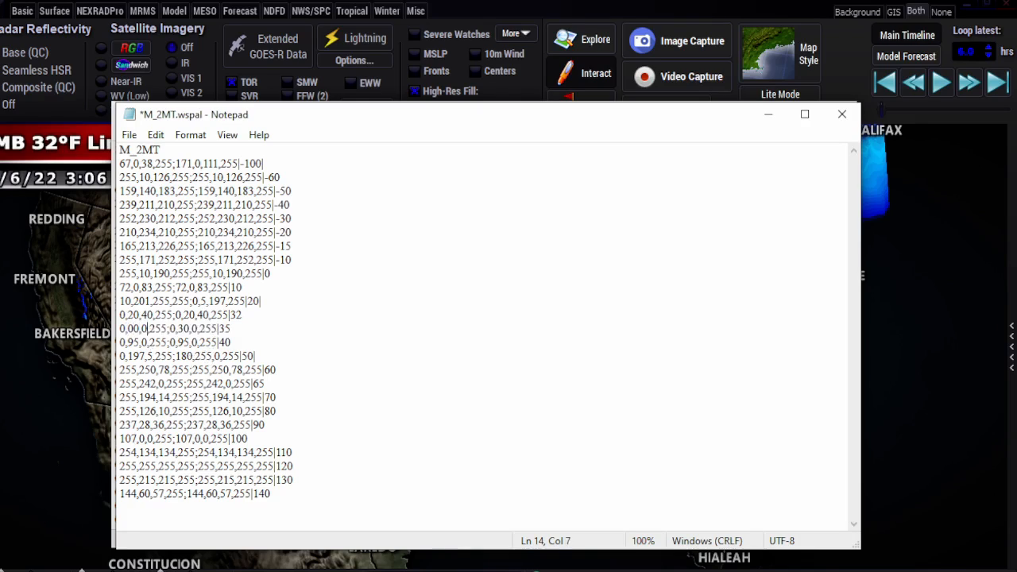
pyautogui.press('Right')
pyautogui.press('Right')
pyautogui.press('BackSpace')
pyautogui.press('BackSpace')
pyautogui.press('BackSpace')
pyautogui.write('00')
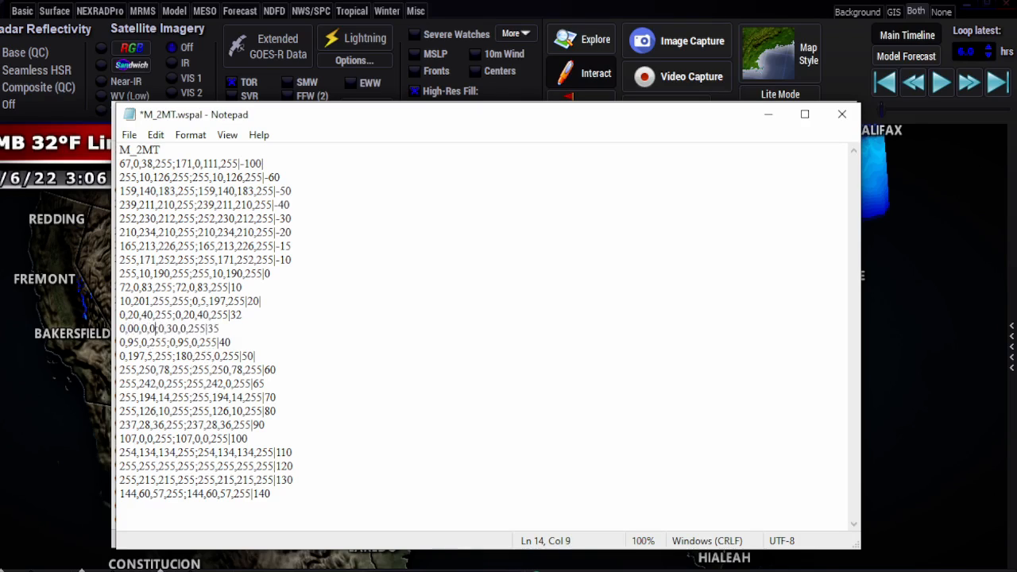
pyautogui.write('0')
# Set the second color of the 35-degree entry to 0,00,0,000 as well
pyautogui.press('Right')
pyautogui.press('Right')
pyautogui.press('Right')
pyautogui.press('Delete')
pyautogui.write('0')
pyautogui.press('Right')
pyautogui.press('Right')
pyautogui.press('Right')
pyautogui.press('Right')
pyautogui.press('Right')
pyautogui.press('Right')
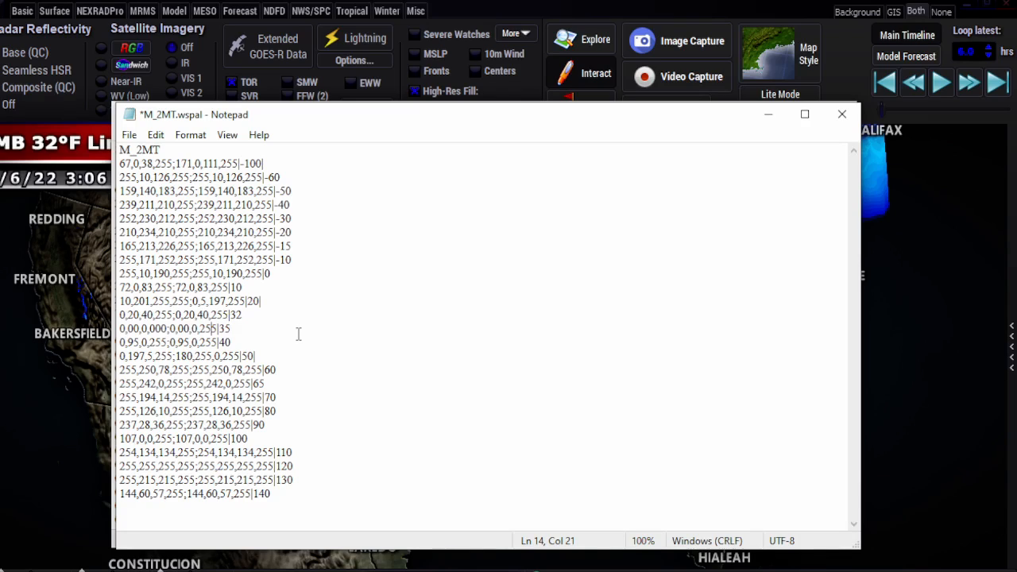
pyautogui.press('BackSpace')
pyautogui.press('BackSpace')
pyautogui.write('000')
# Copy the zeroed color values over those of the 40 and 50 entries, and close M_2MT.wspal without saving
pyautogui.moveTo(217, 328); pyautogui.dragTo(112, 332)
pyautogui.hotkey('ctrl', 'c')
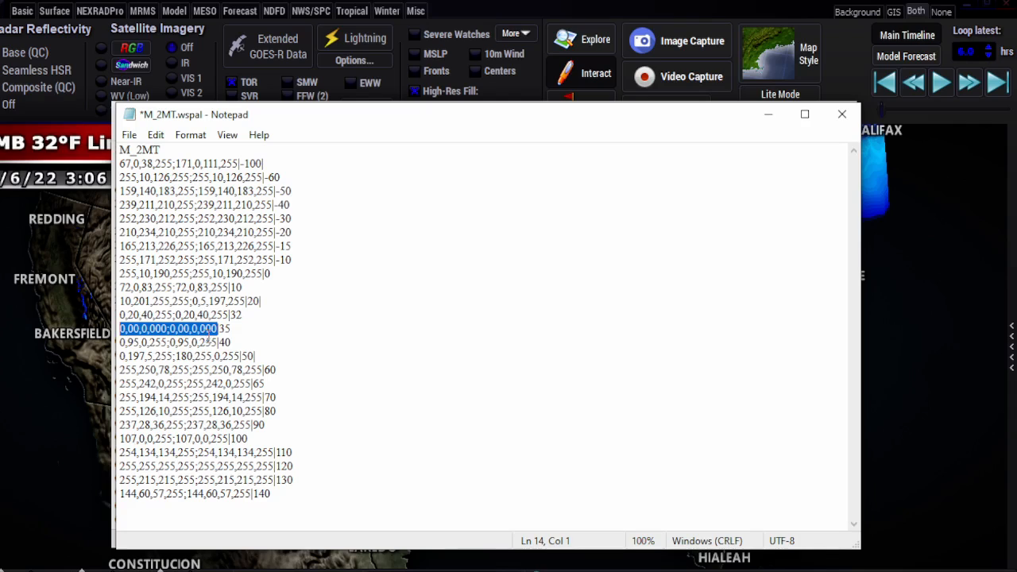
pyautogui.moveTo(218, 342)
pyautogui.mouseDown()
pyautogui.moveTo(143, 342)
pyautogui.moveTo(118, 357)
pyautogui.moveTo(218, 342)
pyautogui.mouseUp()
pyautogui.click(120, 342)
pyautogui.hotkey('ctrl', 'v')
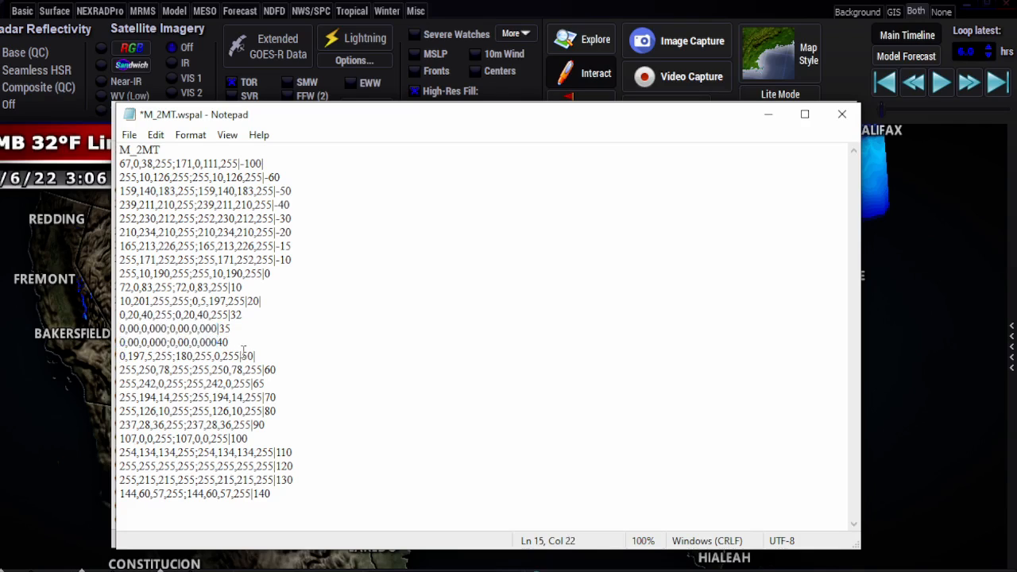
pyautogui.moveTo(240, 355); pyautogui.dragTo(124, 356)
pyautogui.hotkey('ctrl', 'v')
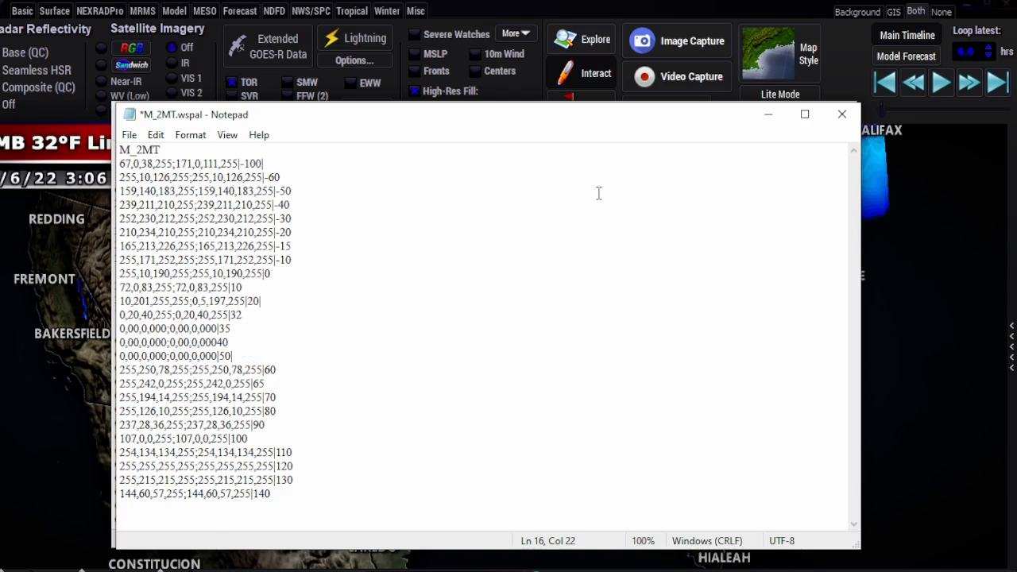
pyautogui.click(842, 114)
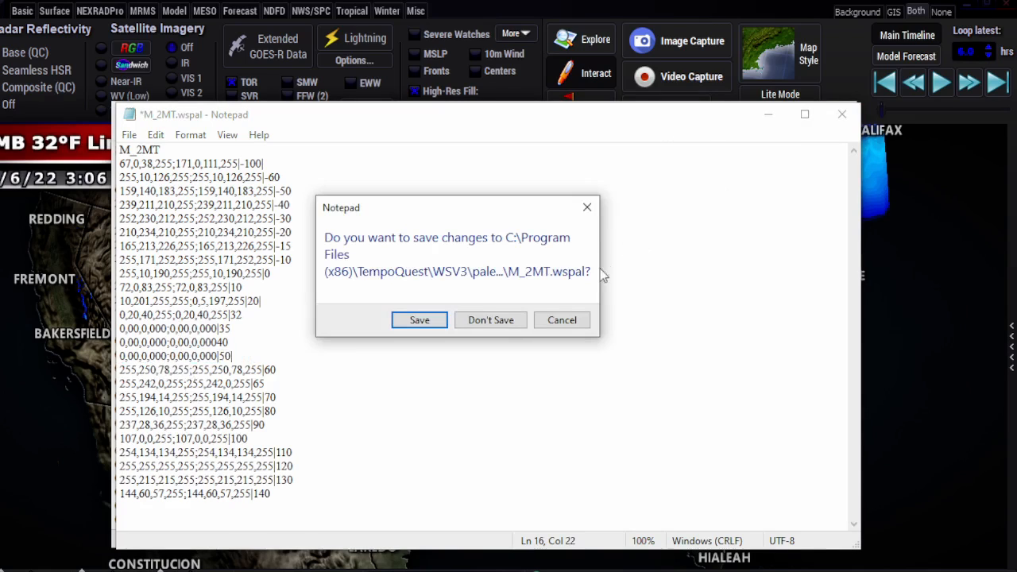
pyautogui.click(503, 321)
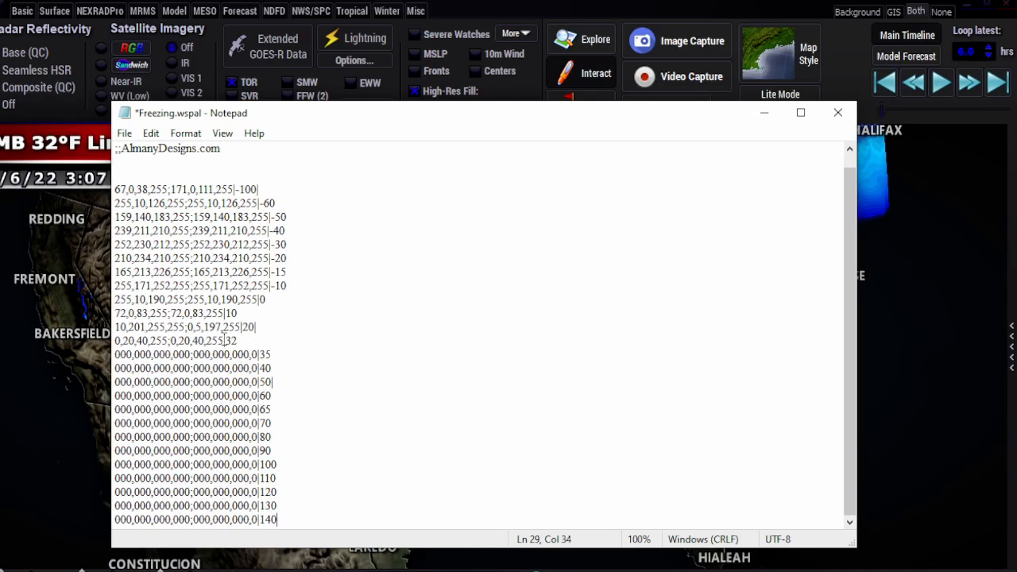
# Return to the weather map and probe the 2m temperature along the freezing line in South Dakota
pyautogui.click(763, 114)
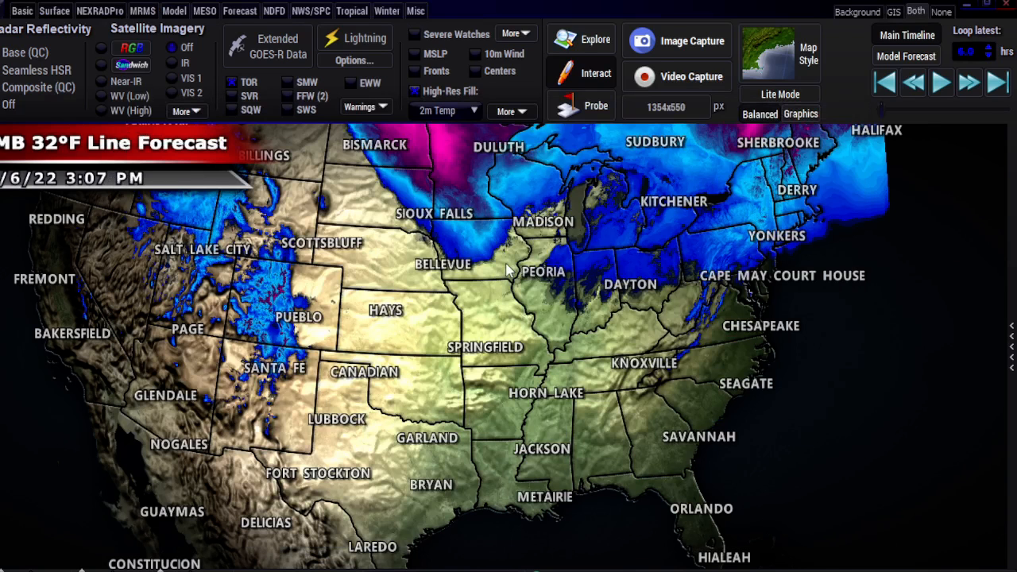
pyautogui.moveTo(509, 270); pyautogui.dragTo(557, 371)
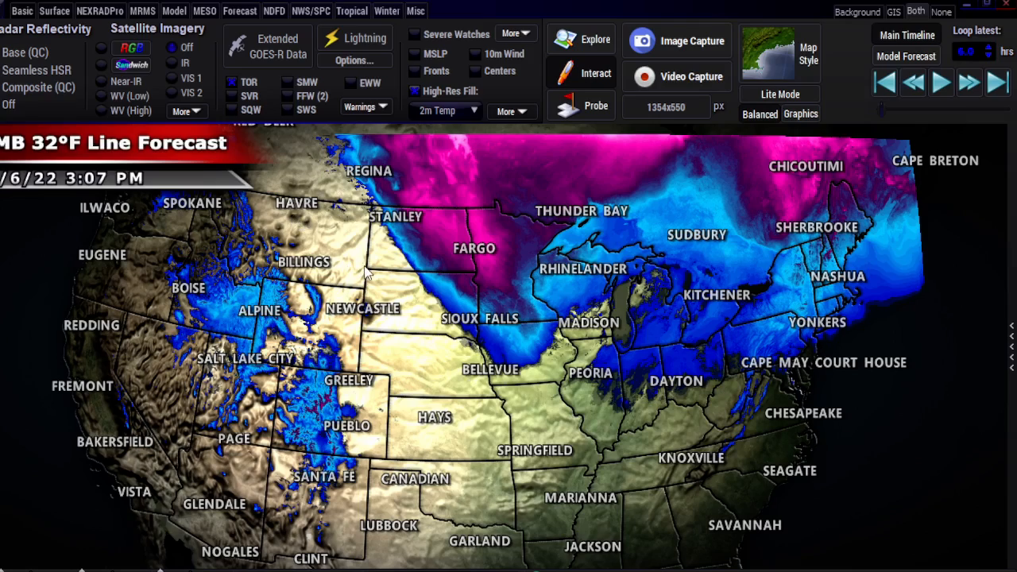
pyautogui.moveTo(365, 272); pyautogui.dragTo(348, 238)
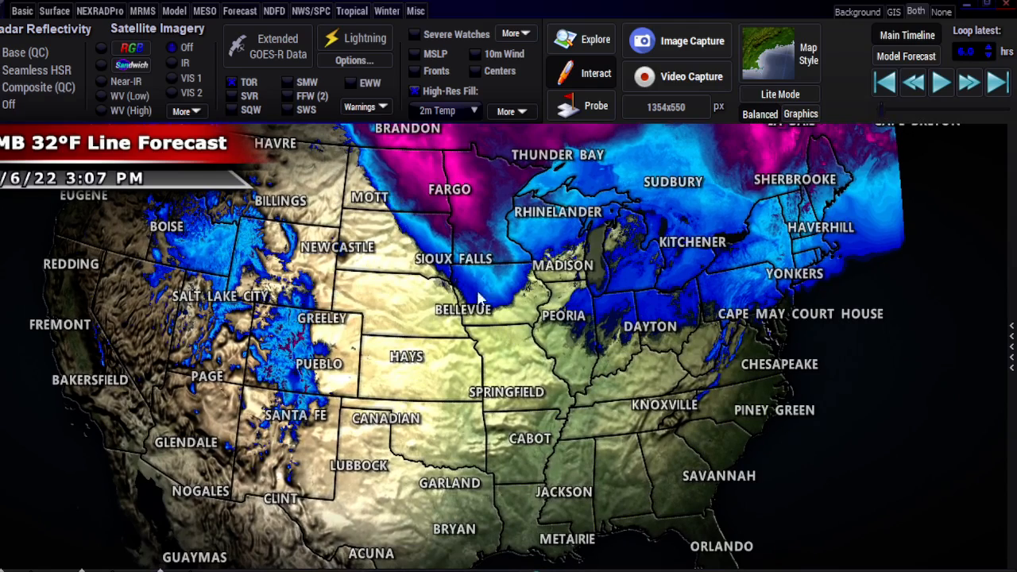
pyautogui.click(568, 106)
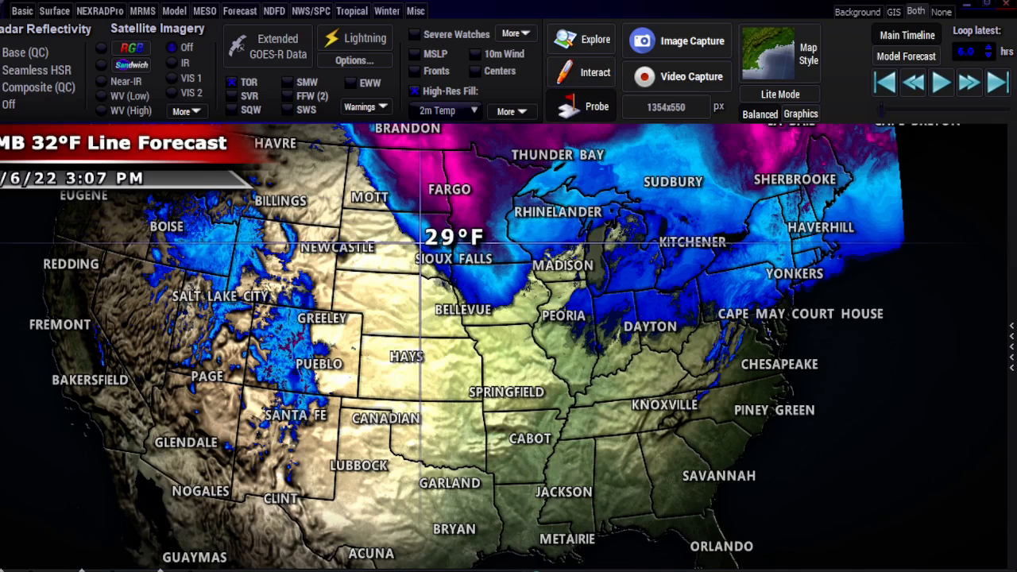
pyautogui.scroll(3, 418, 282)
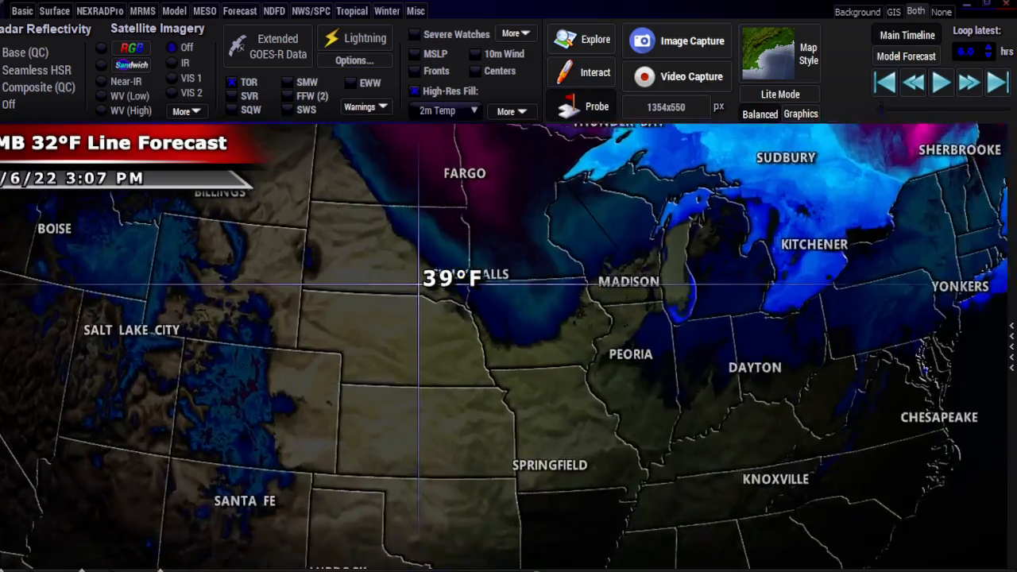
pyautogui.scroll(2, 419, 283)
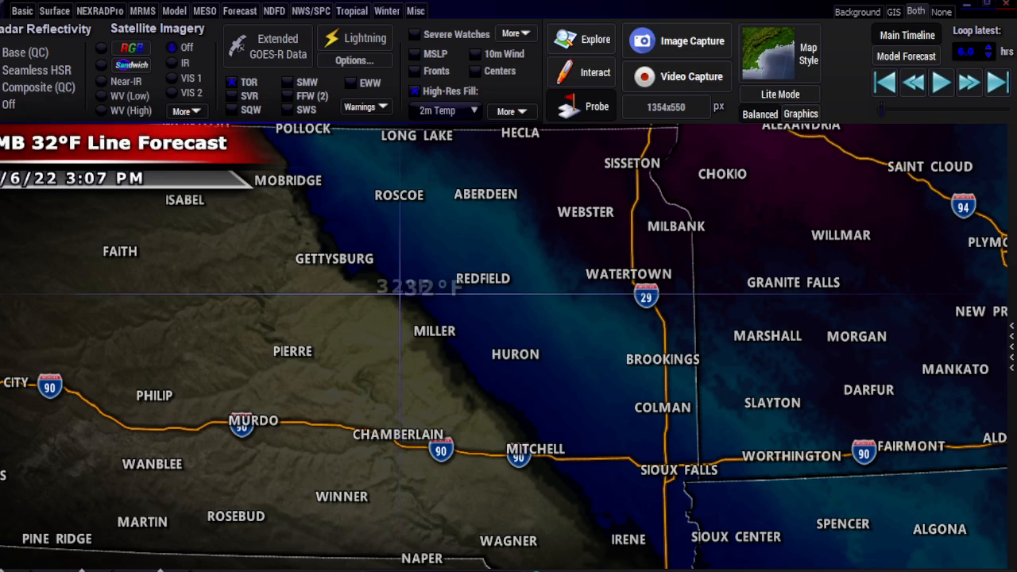
pyautogui.click(399, 294)
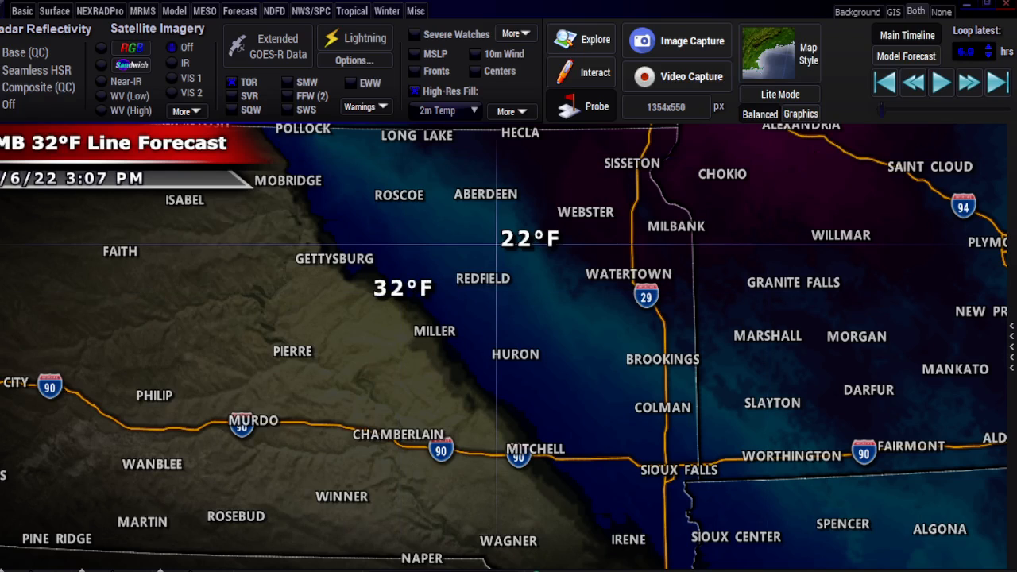
pyautogui.click(588, 73)
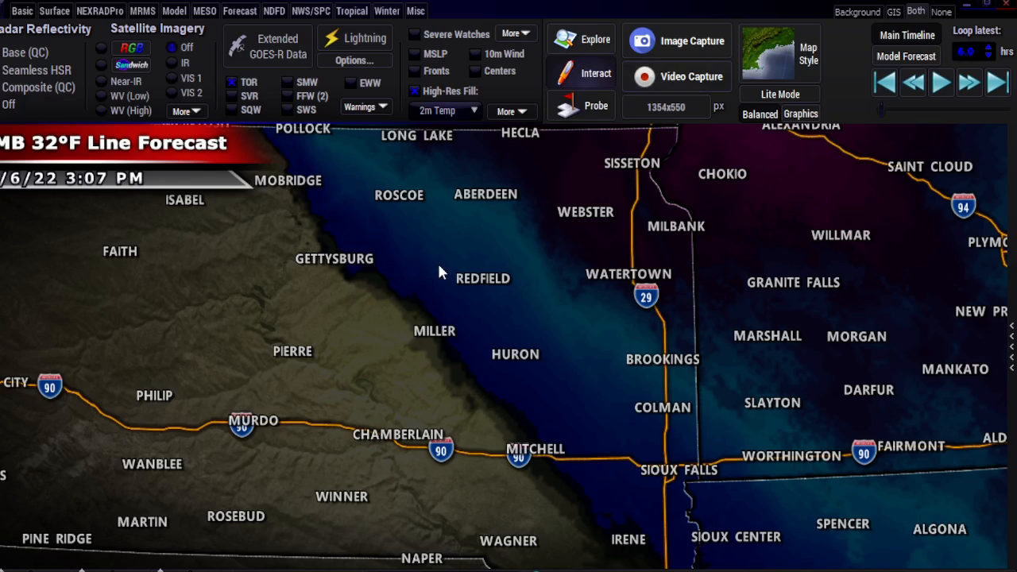
# Turn off the 2m Temp High-Res Fill and display the 850mb Temp mesoanalysis product over the US
pyautogui.scroll(-4, 433, 299)
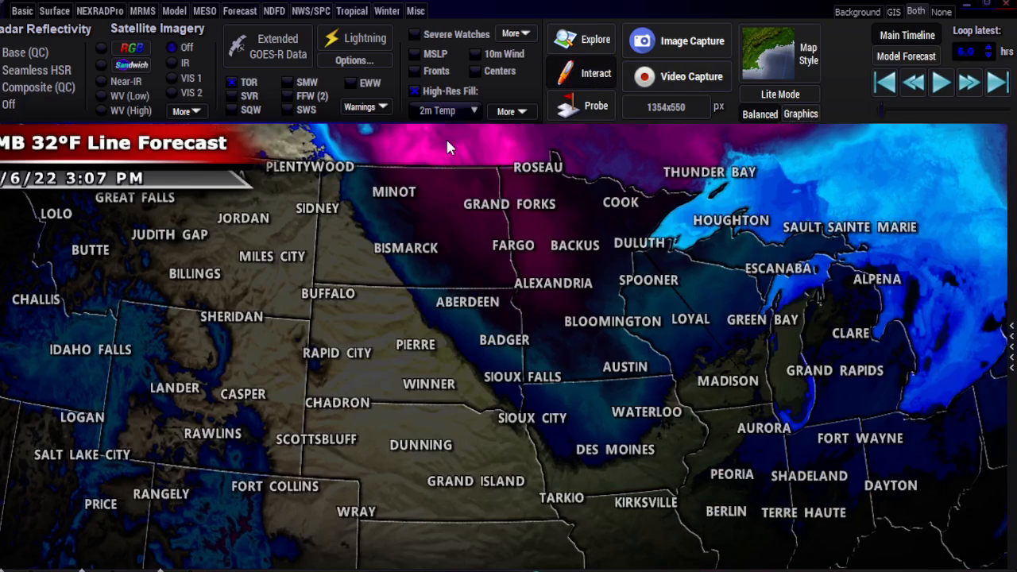
pyautogui.scroll(-1, 446, 135)
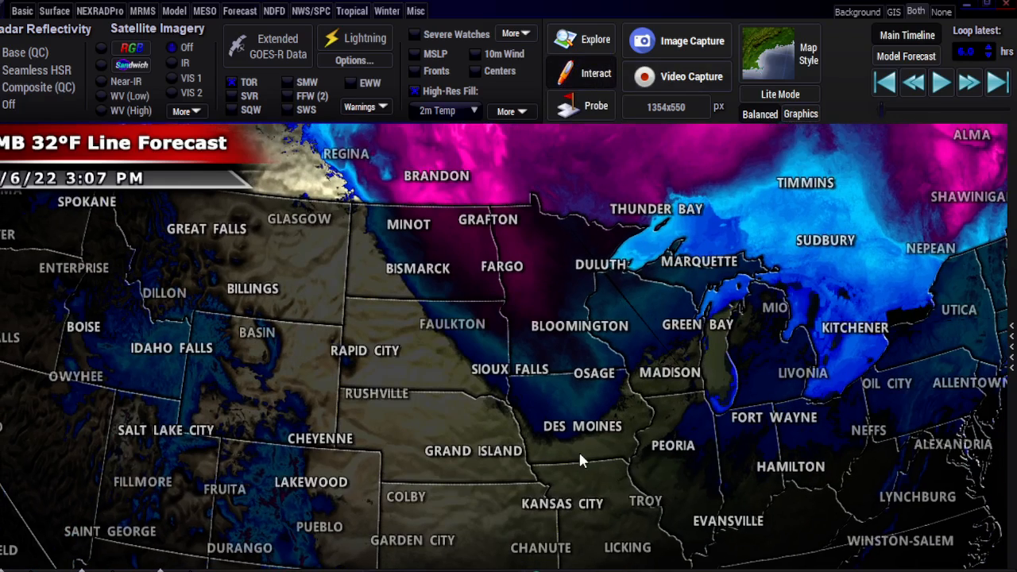
pyautogui.moveTo(580, 459); pyautogui.dragTo(530, 243)
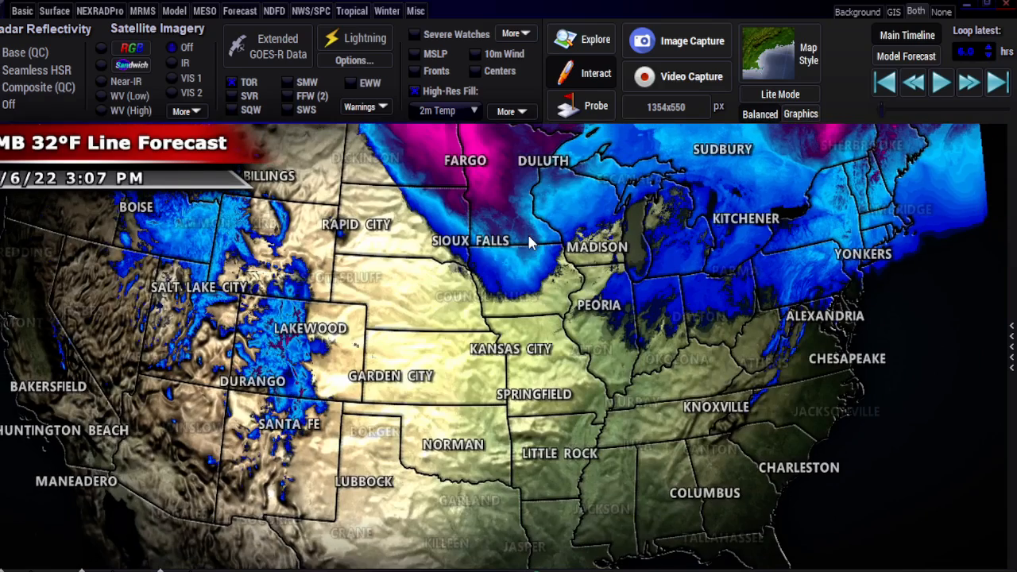
pyautogui.scroll(-1, 530, 242)
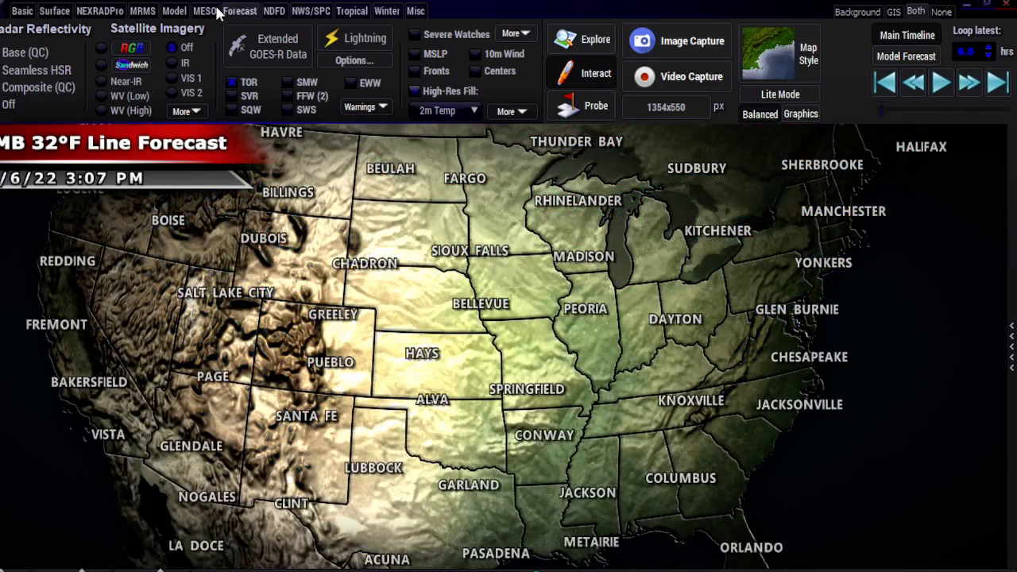
pyautogui.click(204, 10)
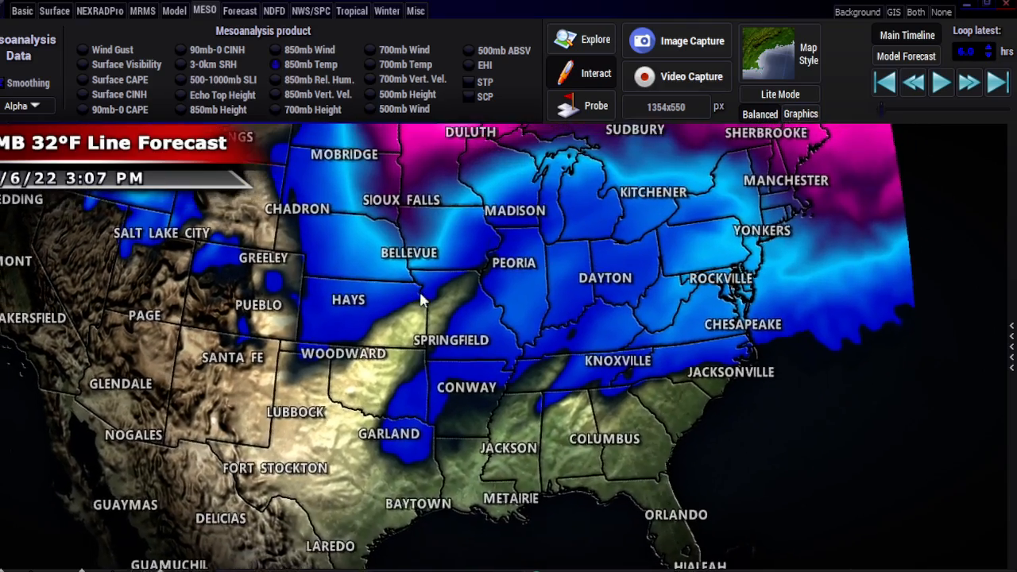
# Turn on the 2m Temp High-Res Fill together with the 850mb Temp product, centered on Arkansas
pyautogui.moveTo(420, 293); pyautogui.dragTo(405, 223)
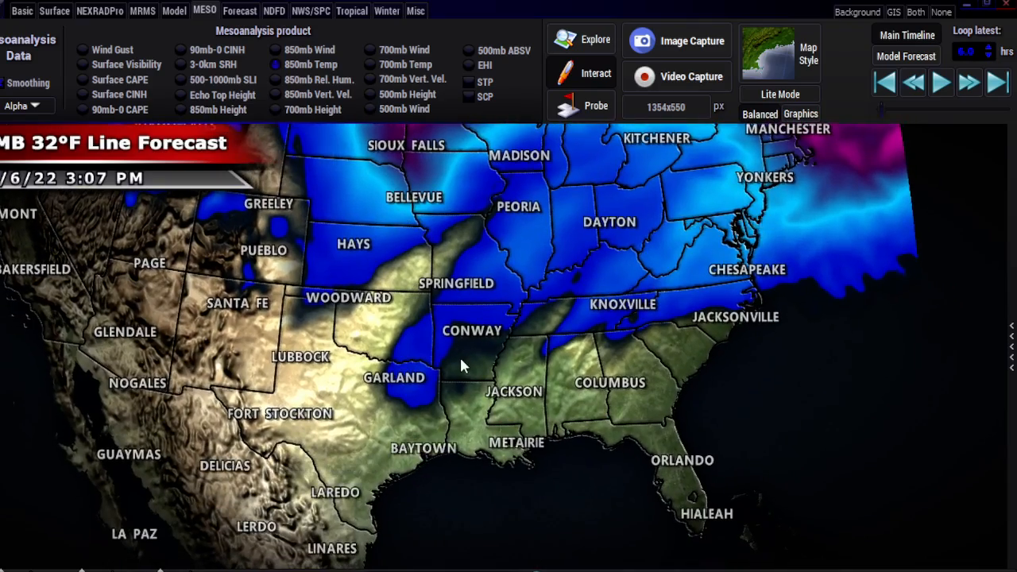
pyautogui.scroll(5, 474, 384)
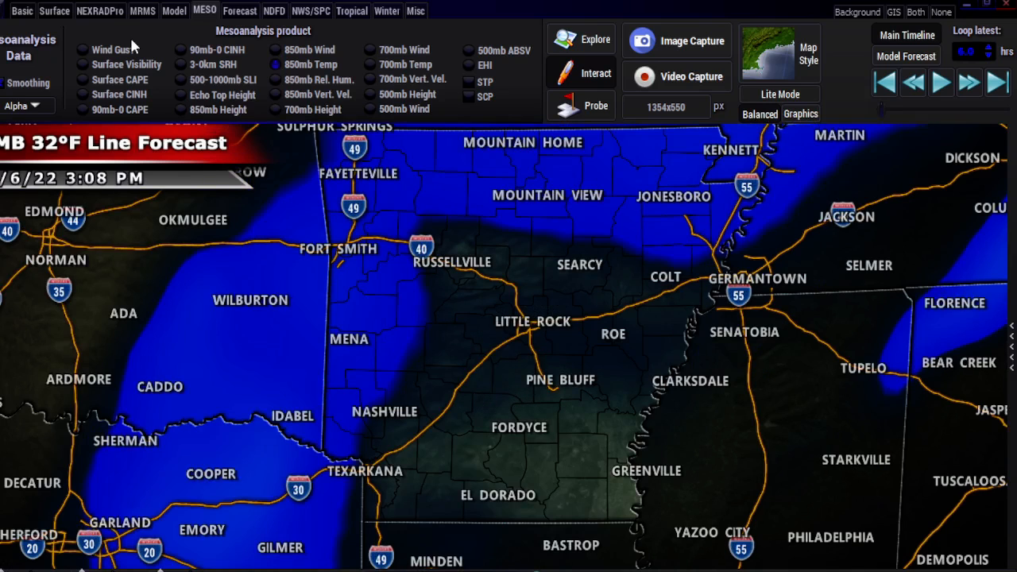
pyautogui.click(22, 10)
pyautogui.click(444, 96)
# Examine how the 2m and 850mb freezing areas overlap across the Midwest, the Plains and the Rockies
pyautogui.scroll(-2, 471, 309)
pyautogui.scroll(-2, 478, 313)
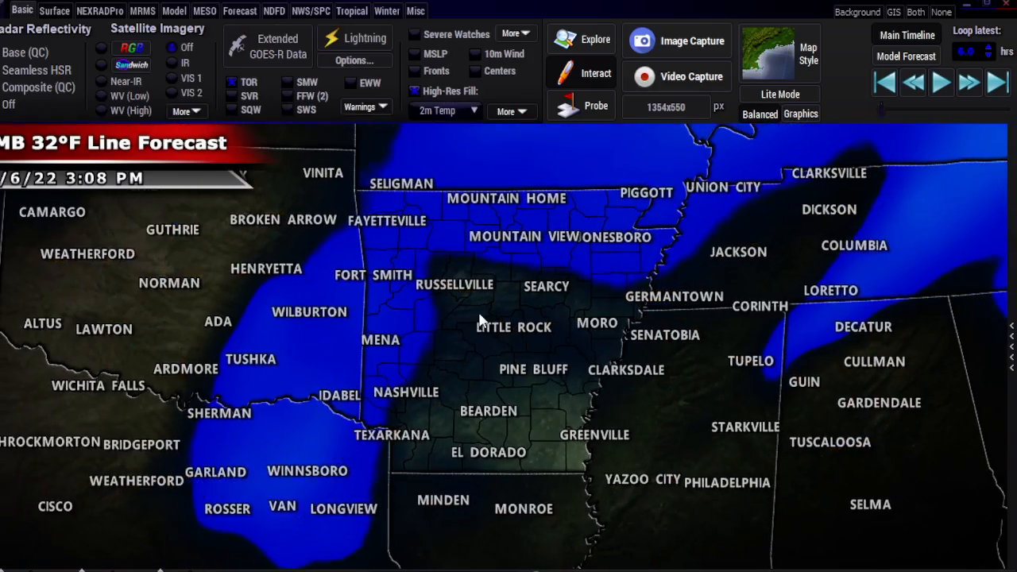
pyautogui.scroll(-2, 482, 228)
pyautogui.moveTo(482, 228); pyautogui.dragTo(513, 391)
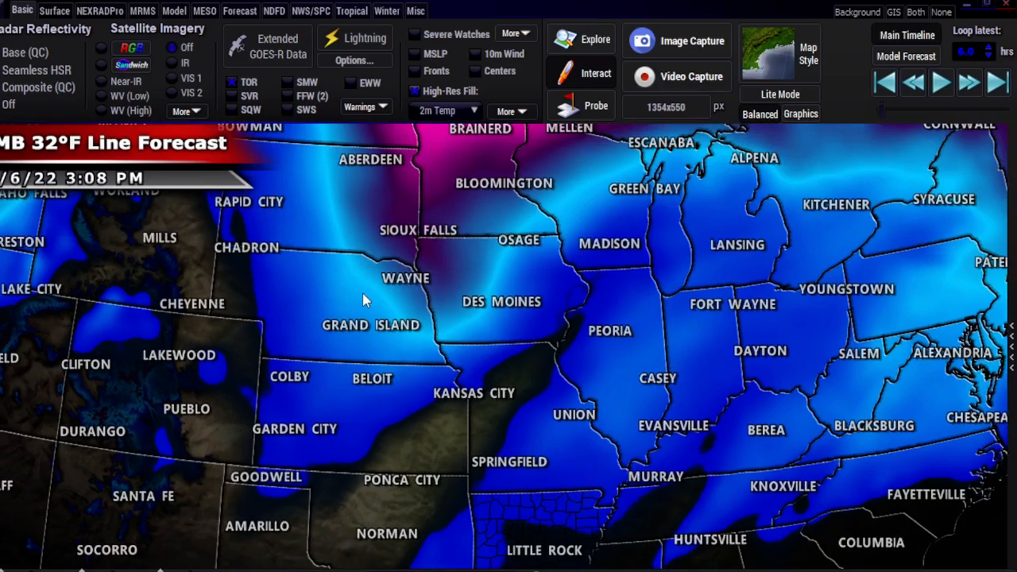
pyautogui.moveTo(363, 298); pyautogui.dragTo(588, 278)
pyautogui.scroll(3, 344, 373)
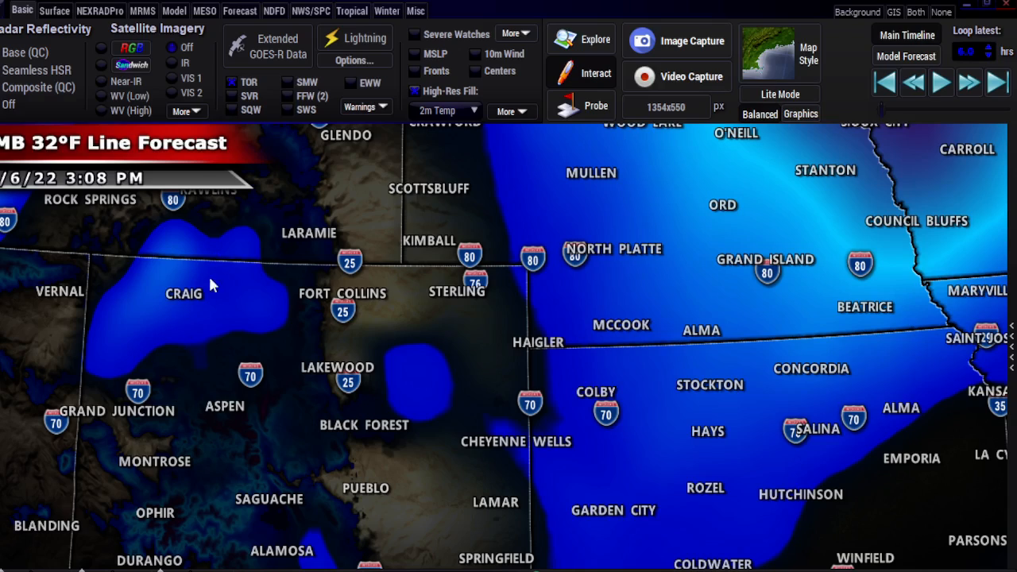
pyautogui.scroll(-3, 618, 311)
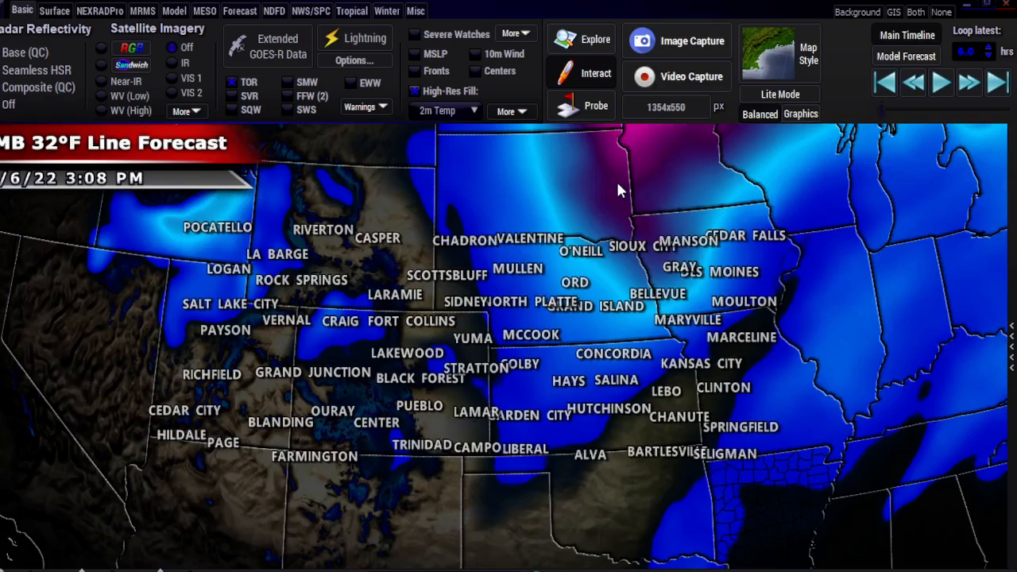
pyautogui.scroll(-2, 723, 351)
pyautogui.moveTo(723, 350); pyautogui.dragTo(471, 254)
# Turn off the 850mb Temp mesoanalysis product and load the 925mb Temperature model fill, with the map centered on Arkansas
pyautogui.click(204, 11)
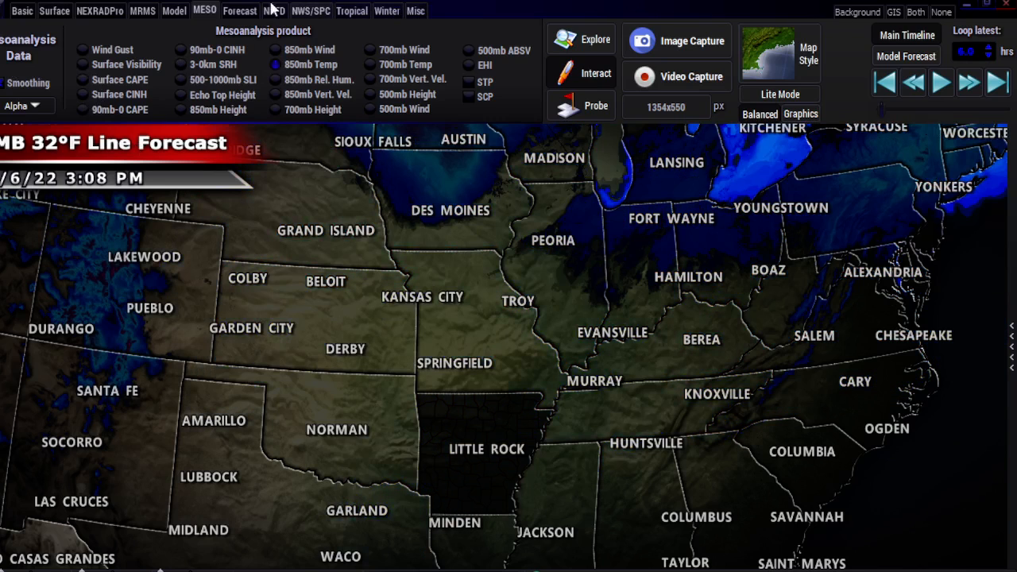
pyautogui.click(174, 11)
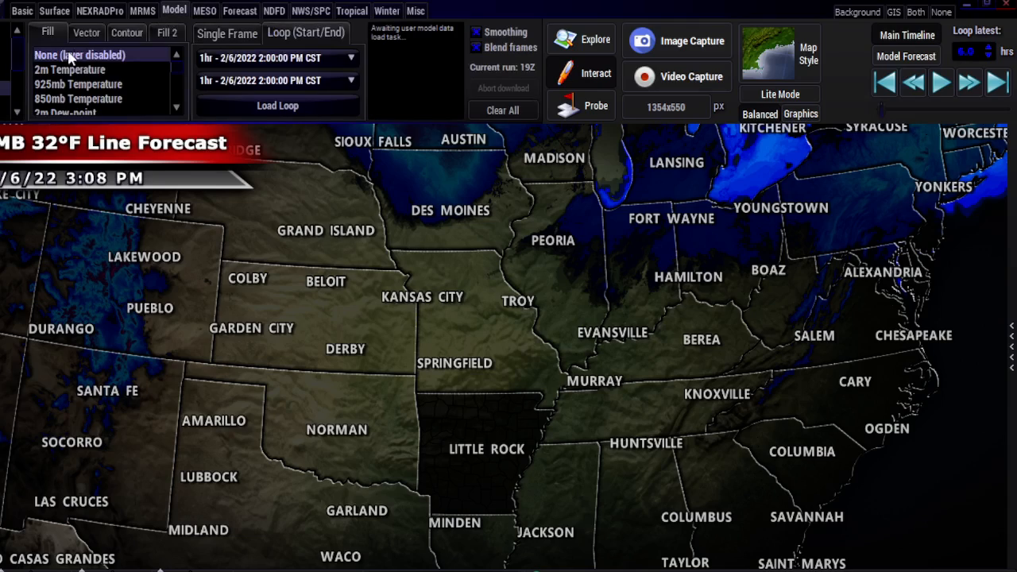
pyautogui.moveTo(459, 428); pyautogui.dragTo(466, 345)
pyautogui.scroll(4, 472, 419)
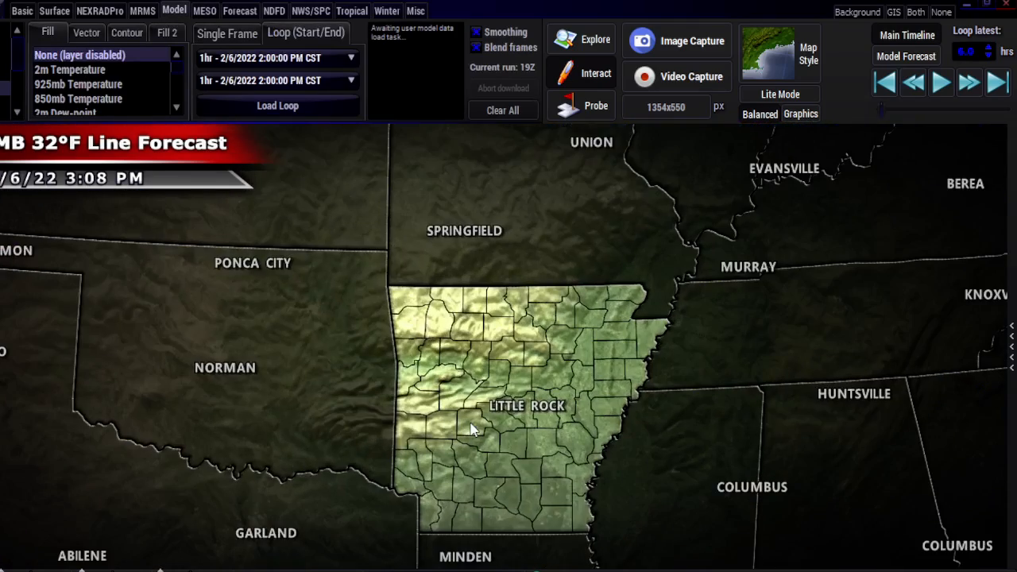
pyautogui.scroll(1, 471, 424)
pyautogui.moveTo(470, 423); pyautogui.dragTo(464, 364)
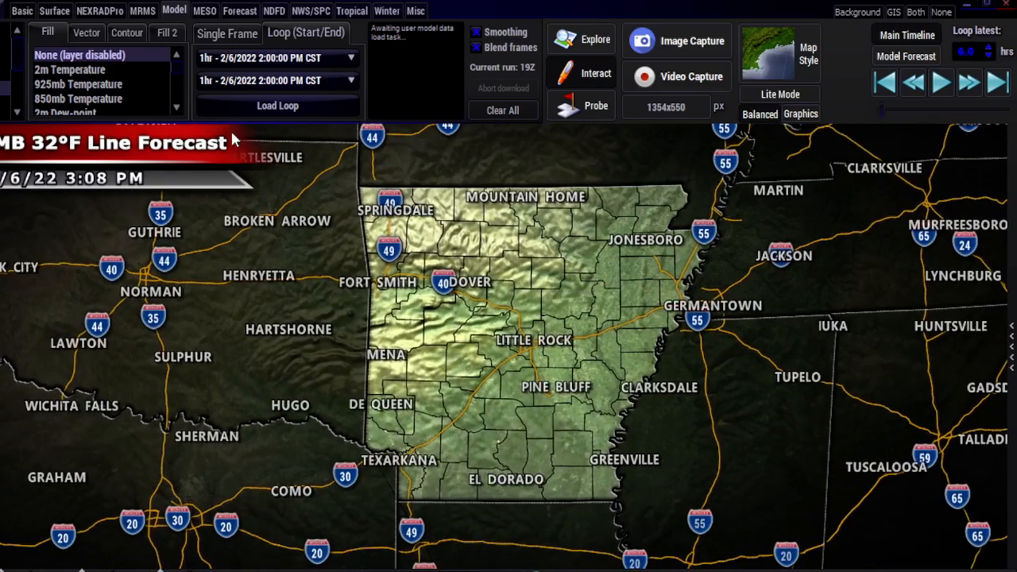
pyautogui.click(86, 86)
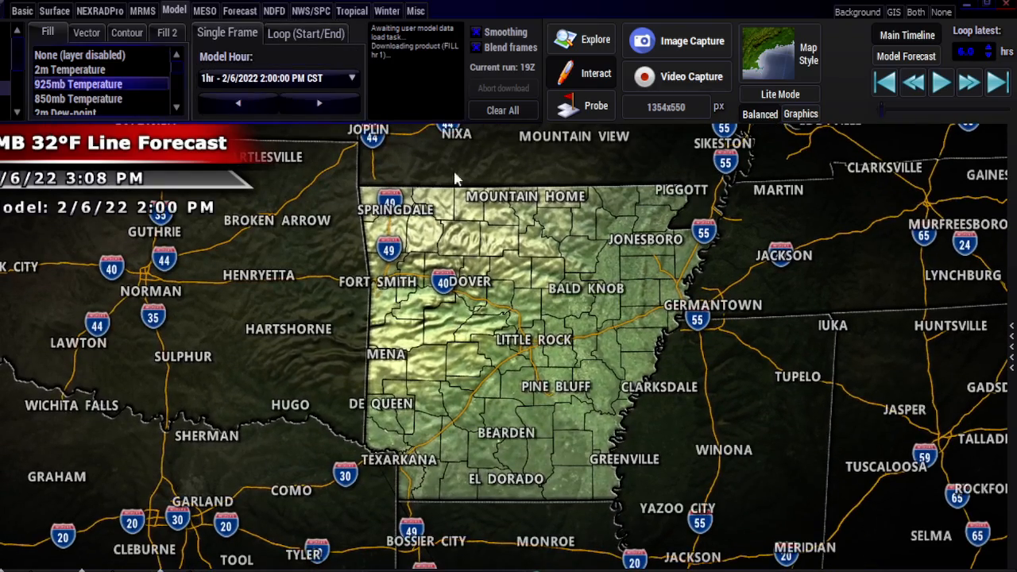
# Add 850mb Temperature as the second model fill over the Ohio Valley and Mid-Atlantic
pyautogui.moveTo(435, 286)
pyautogui.mouseDown()
pyautogui.moveTo(316, 284)
pyautogui.moveTo(426, 302)
pyautogui.mouseUp()
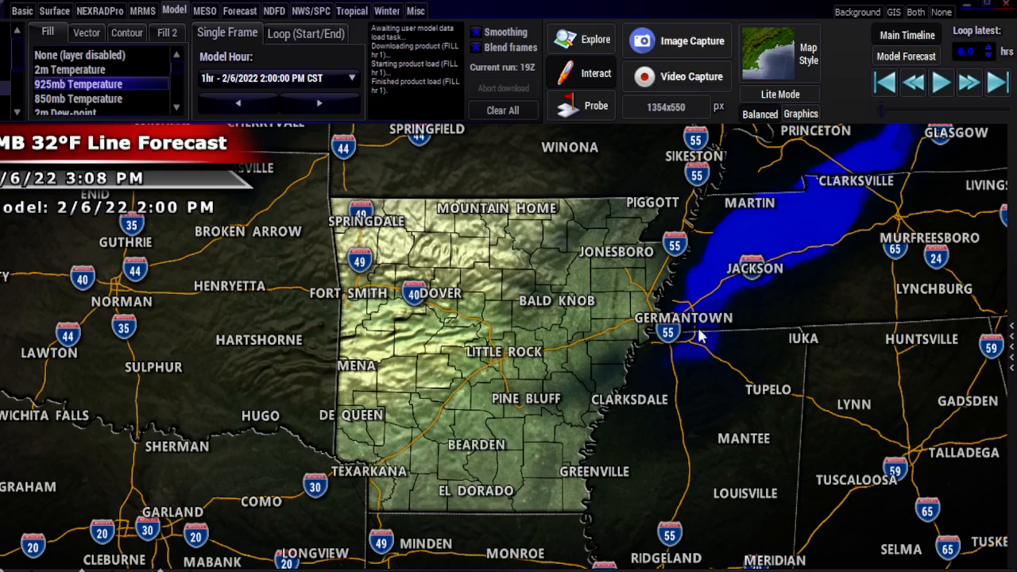
pyautogui.scroll(-3, 702, 363)
pyautogui.moveTo(799, 215); pyautogui.dragTo(604, 315)
pyautogui.moveTo(676, 264); pyautogui.dragTo(536, 271)
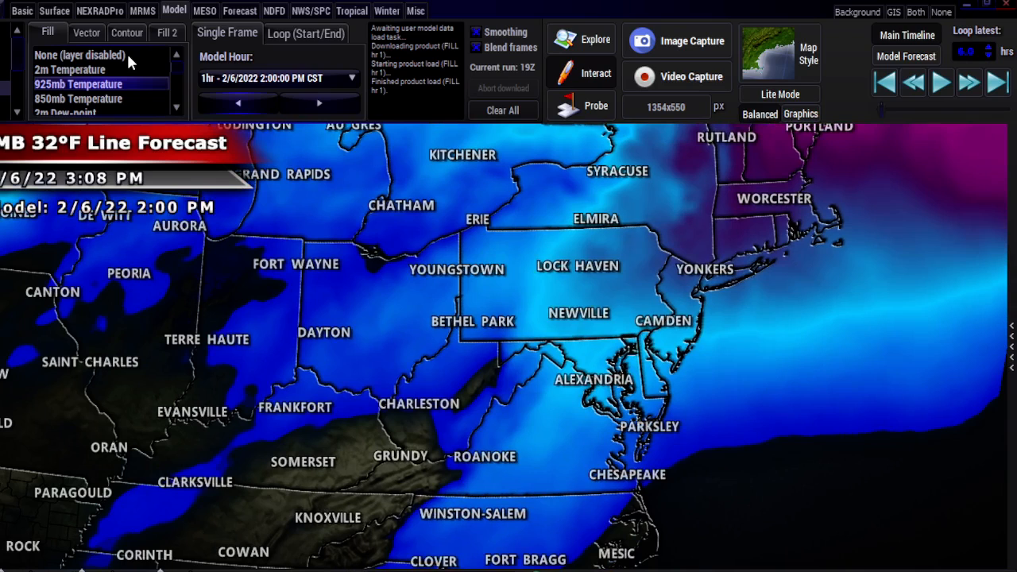
pyautogui.click(168, 32)
pyautogui.click(112, 98)
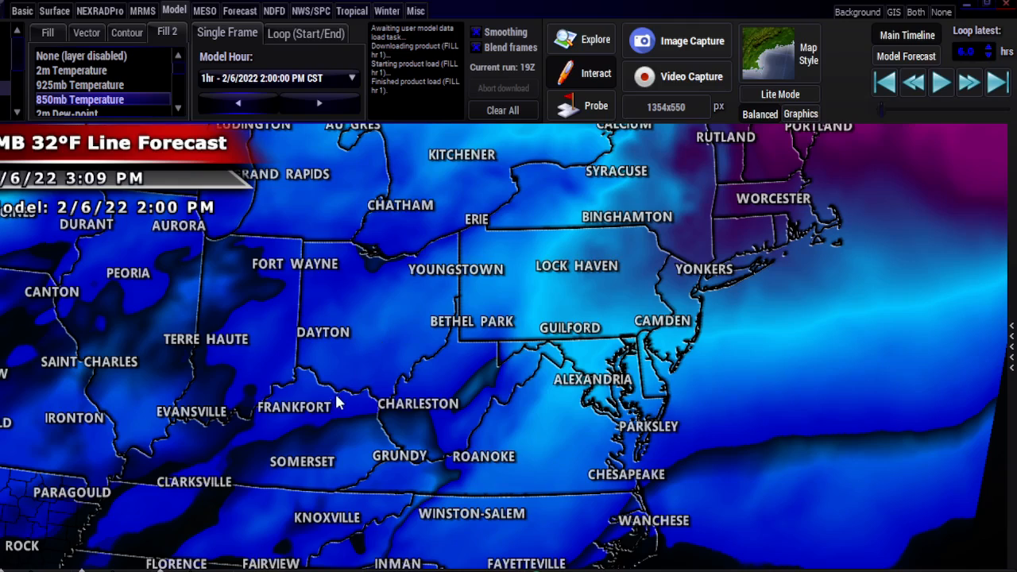
# Draw a freehand loop around the overlap area over Kentucky, Tennessee and northern Alabama, and erase it
pyautogui.moveTo(395, 398); pyautogui.dragTo(412, 324)
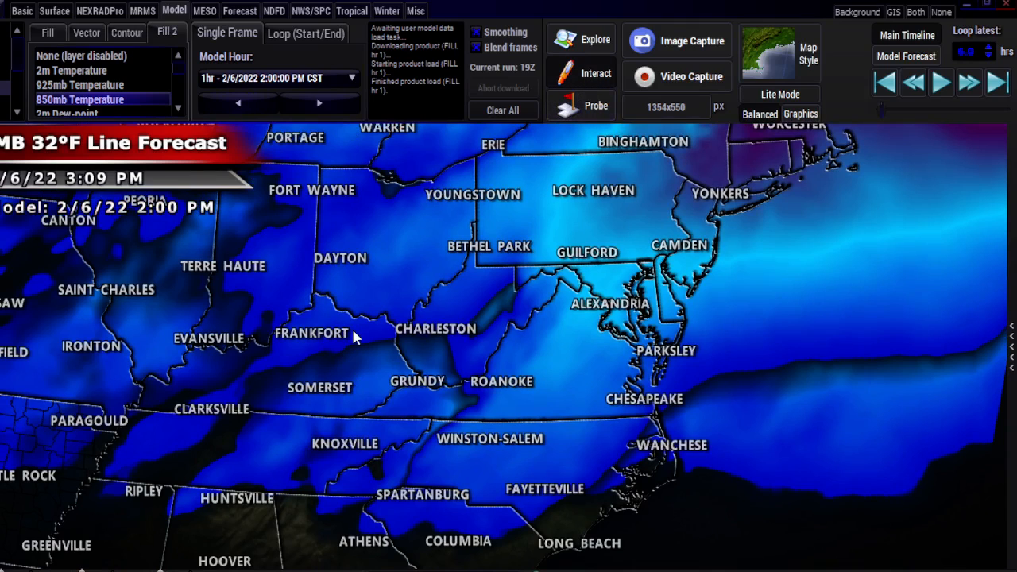
pyautogui.moveTo(249, 545)
pyautogui.mouseDown()
pyautogui.moveTo(405, 469)
pyautogui.moveTo(422, 353)
pyautogui.mouseUp()
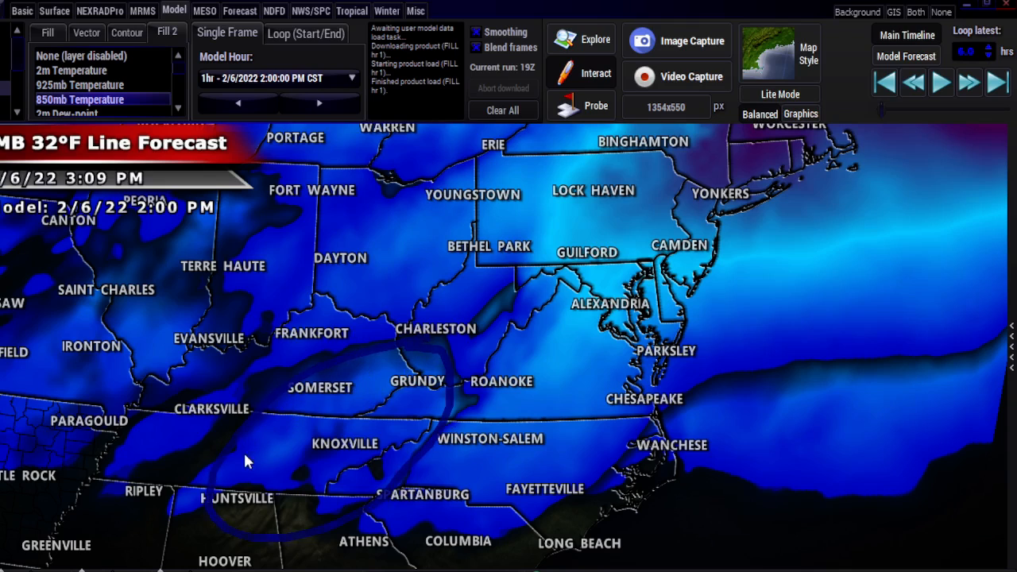
pyautogui.rightClick(341, 370)
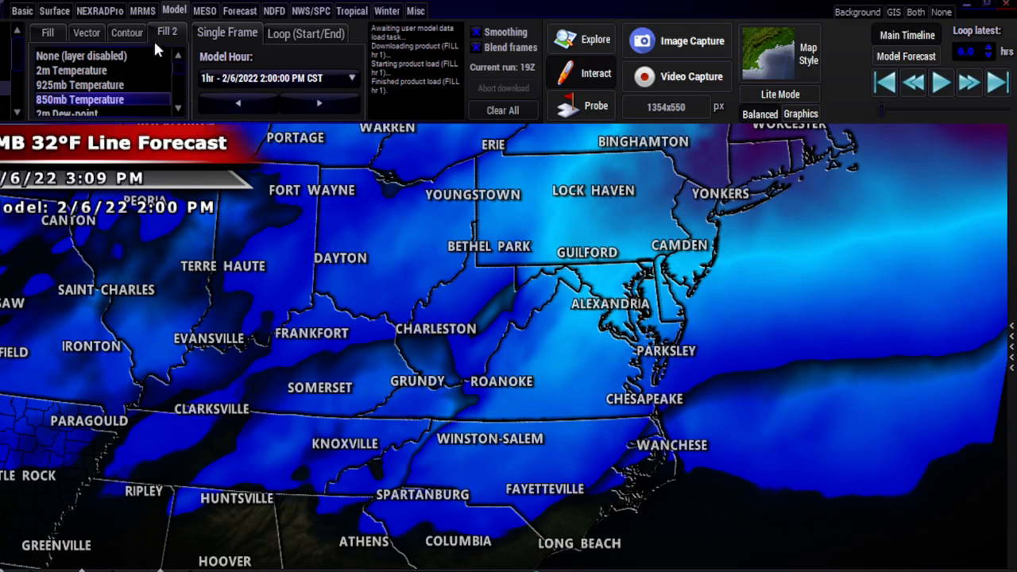
# Switch the 850mb second fill and the 925mb first fill off and back on in turn to compare the layers
pyautogui.click(126, 56)
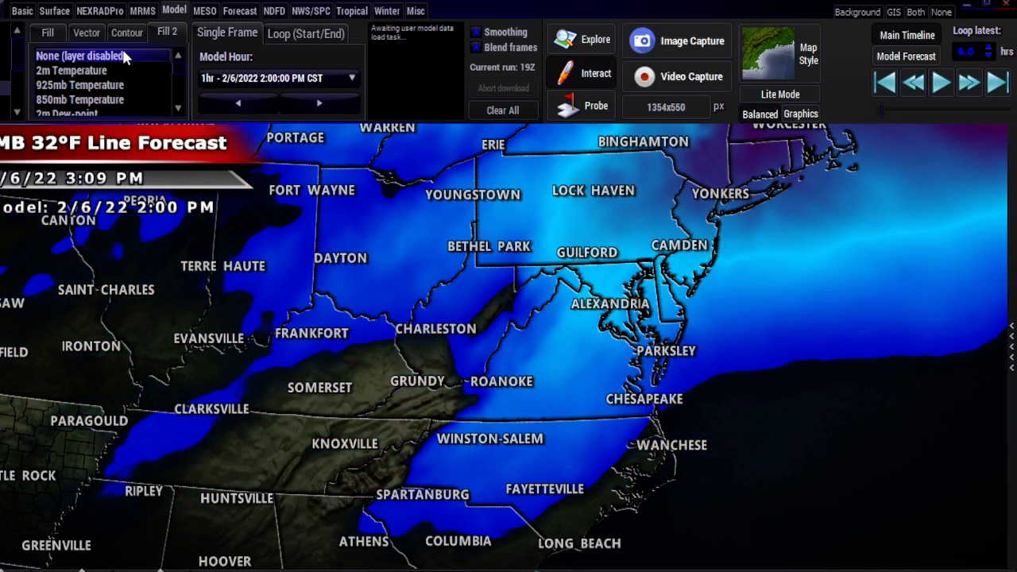
pyautogui.click(124, 96)
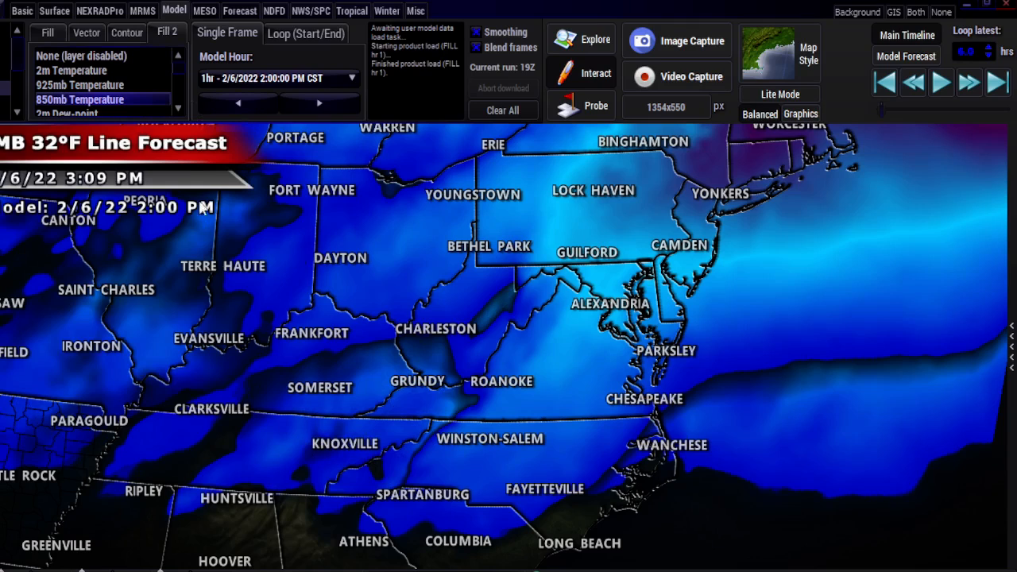
pyautogui.click(46, 34)
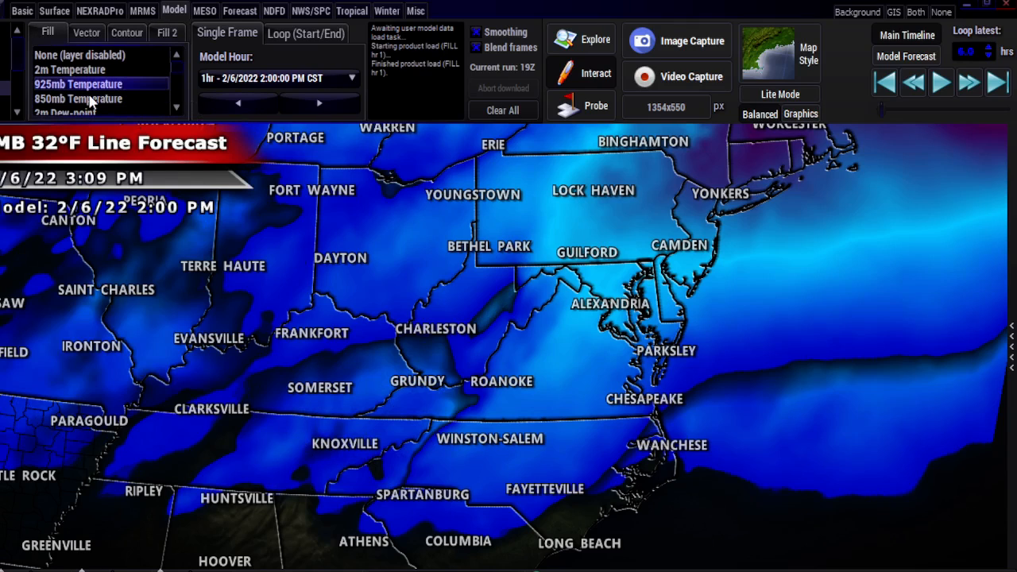
pyautogui.click(81, 59)
pyautogui.click(84, 86)
# Probe the temperatures around Knoxville and disable the 925mb Temperature fill, leaving 850mb Temperature as the second fill
pyautogui.click(567, 106)
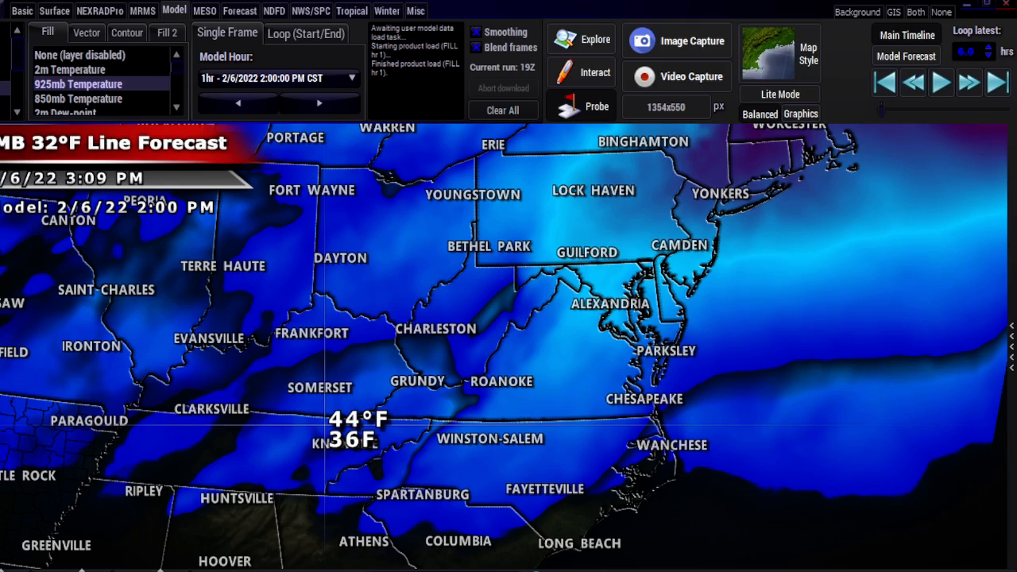
pyautogui.click(93, 57)
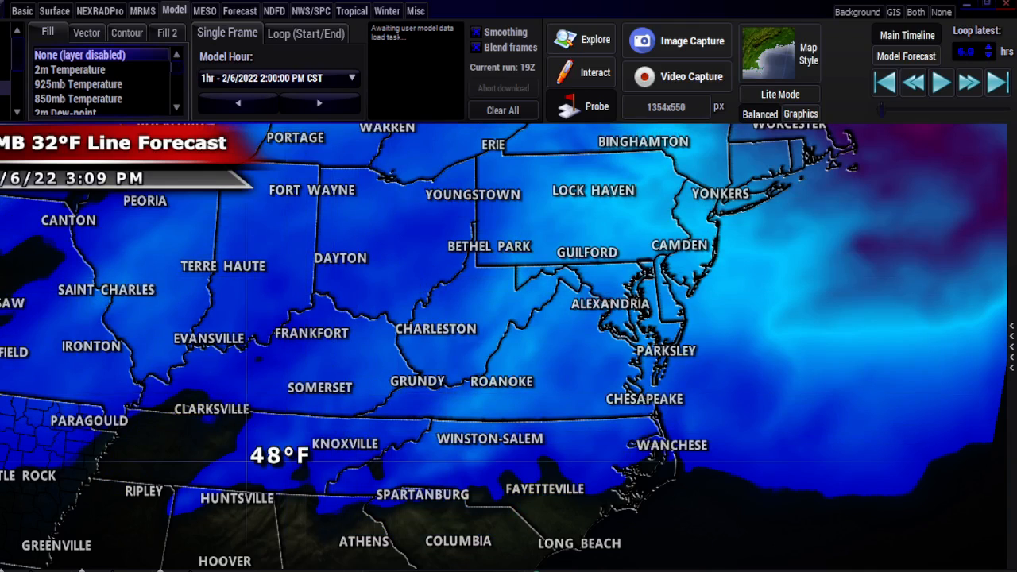
pyautogui.click(179, 33)
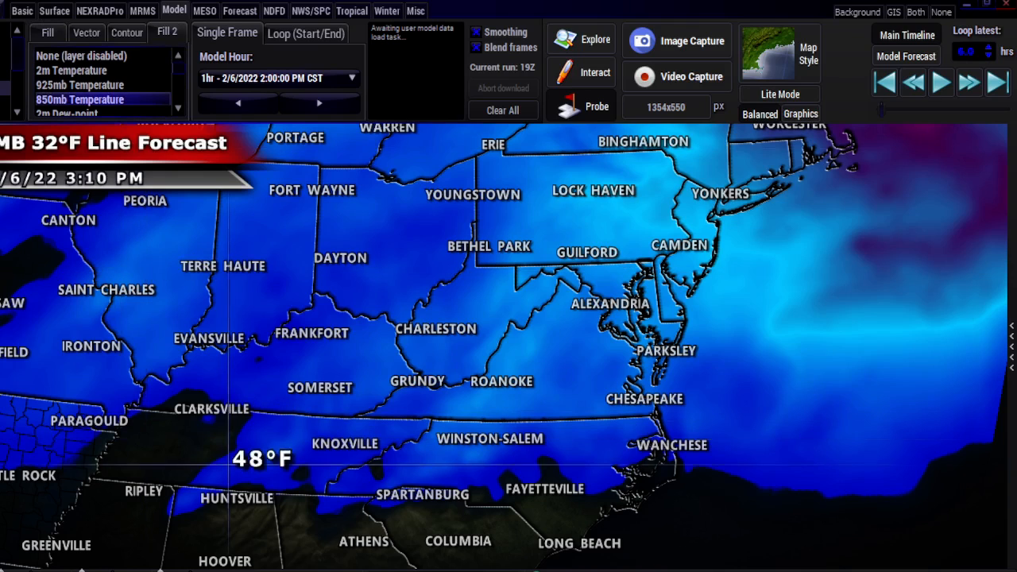
# Review the active temperature layer settings and examine the 850mb freezing area from Arkansas to the Carolinas
pyautogui.click(29, 11)
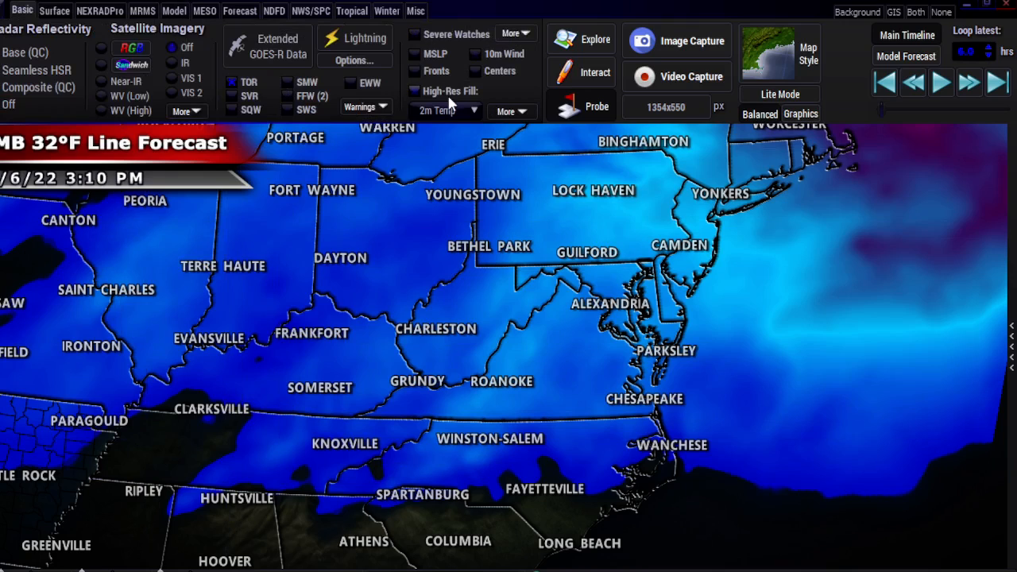
pyautogui.click(183, 10)
pyautogui.moveTo(299, 336); pyautogui.dragTo(419, 290)
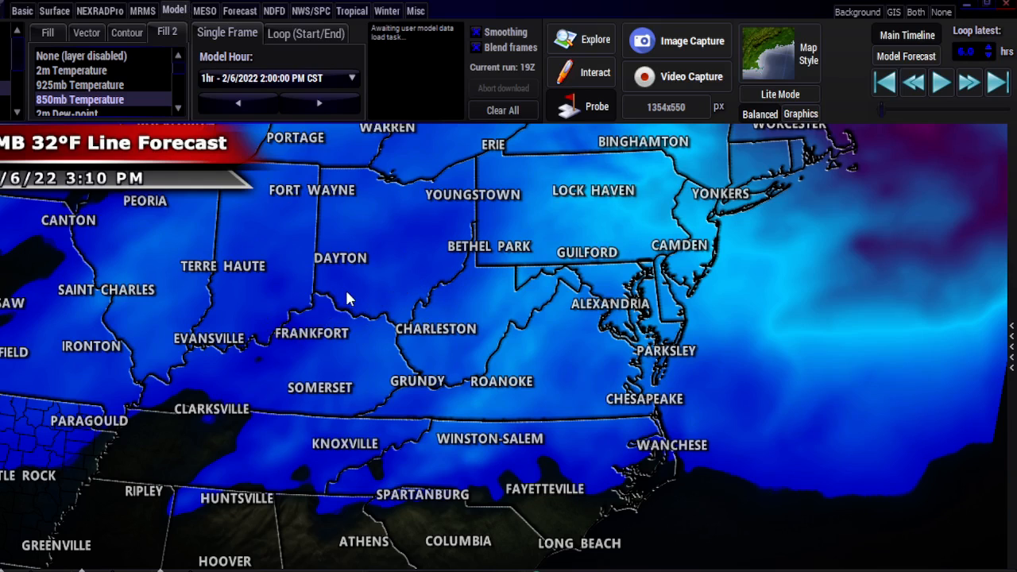
pyautogui.moveTo(356, 385); pyautogui.dragTo(600, 203)
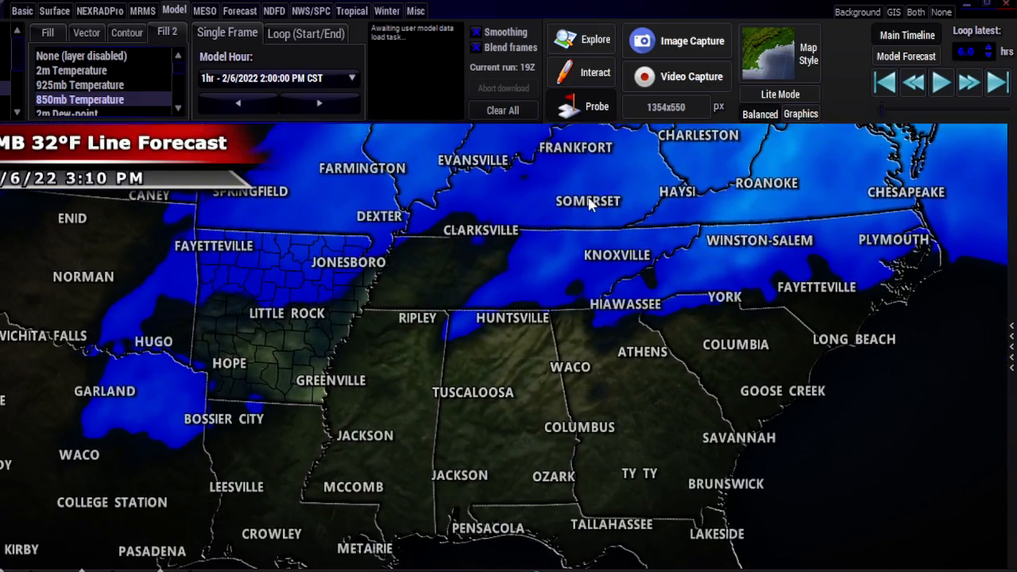
pyautogui.moveTo(443, 258); pyautogui.dragTo(492, 323)
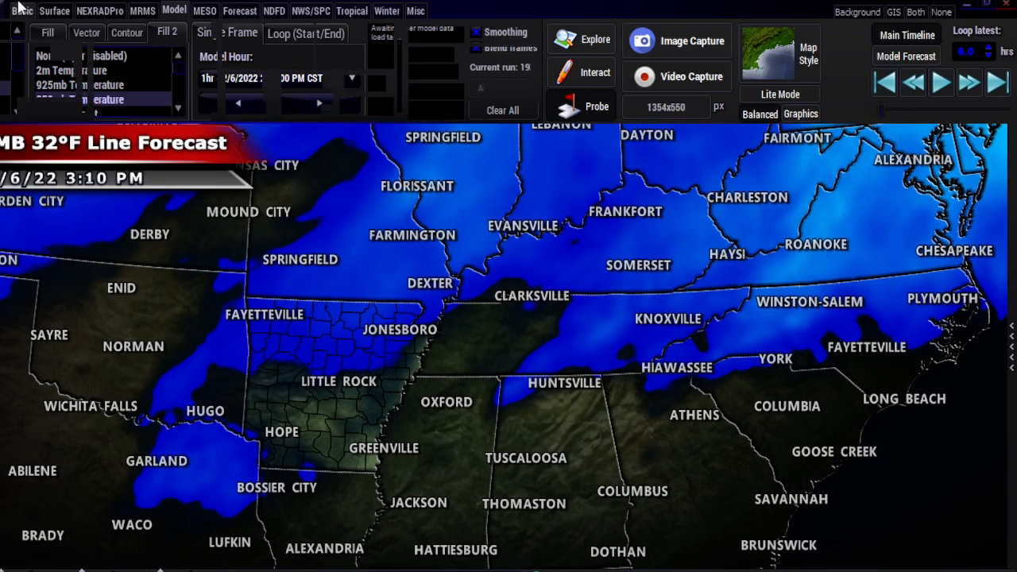
pyautogui.click(21, 10)
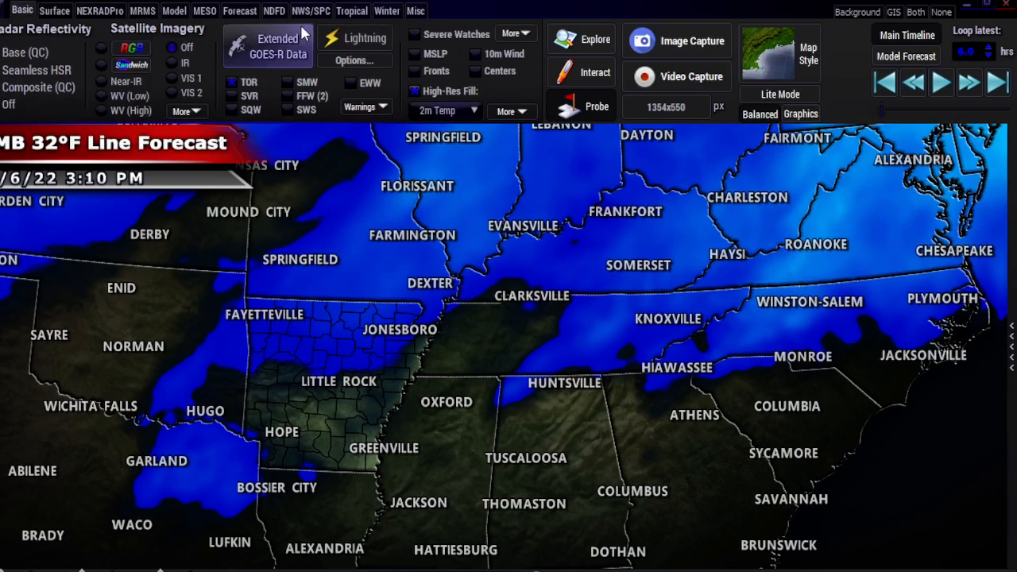
pyautogui.click(204, 11)
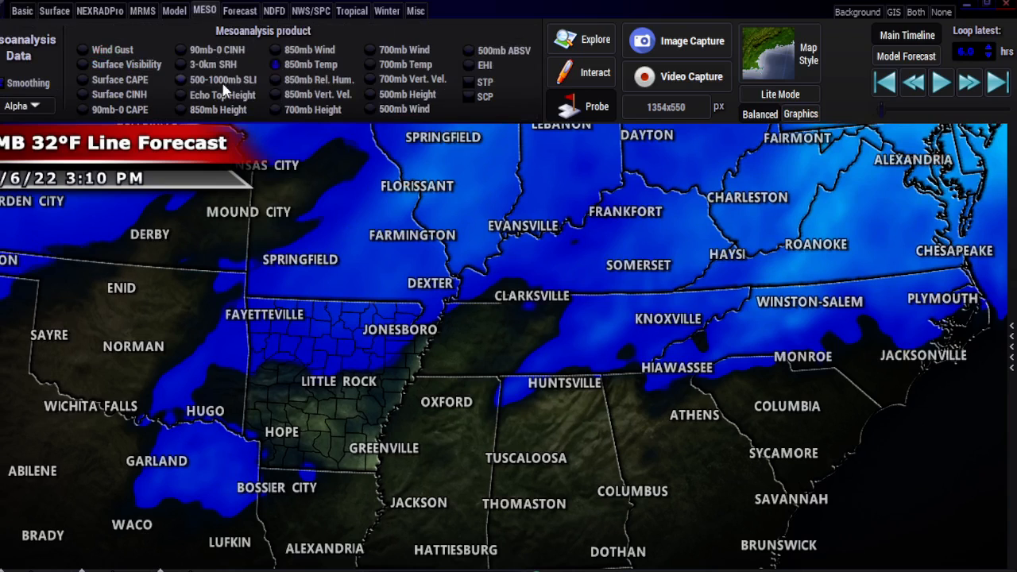
pyautogui.click(147, 10)
pyautogui.click(173, 11)
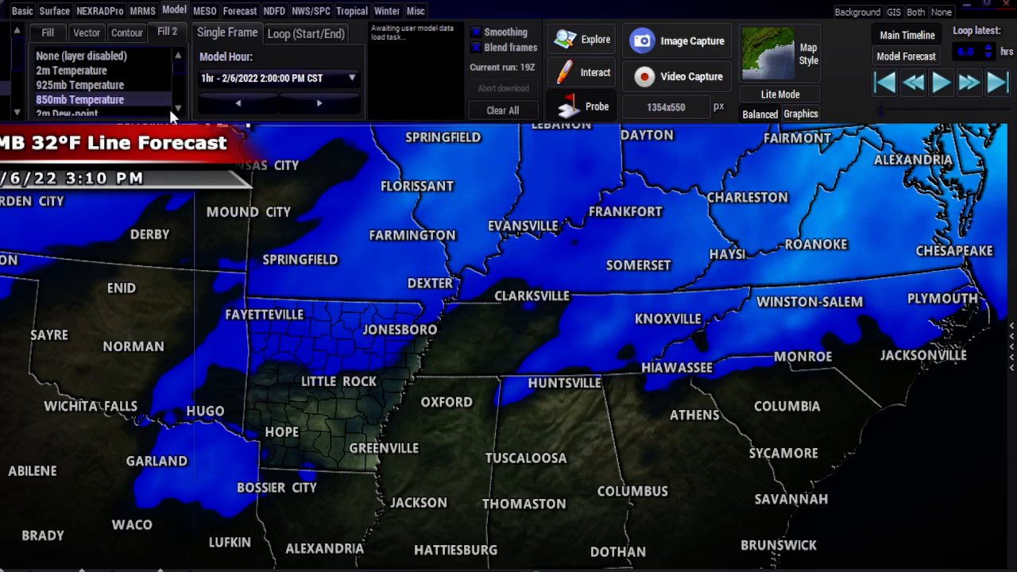
# Replace the 850mb second fill with 925mb Temperature as the first fill, and probe it around Frankfort, Kentucky
pyautogui.click(77, 59)
pyautogui.click(99, 86)
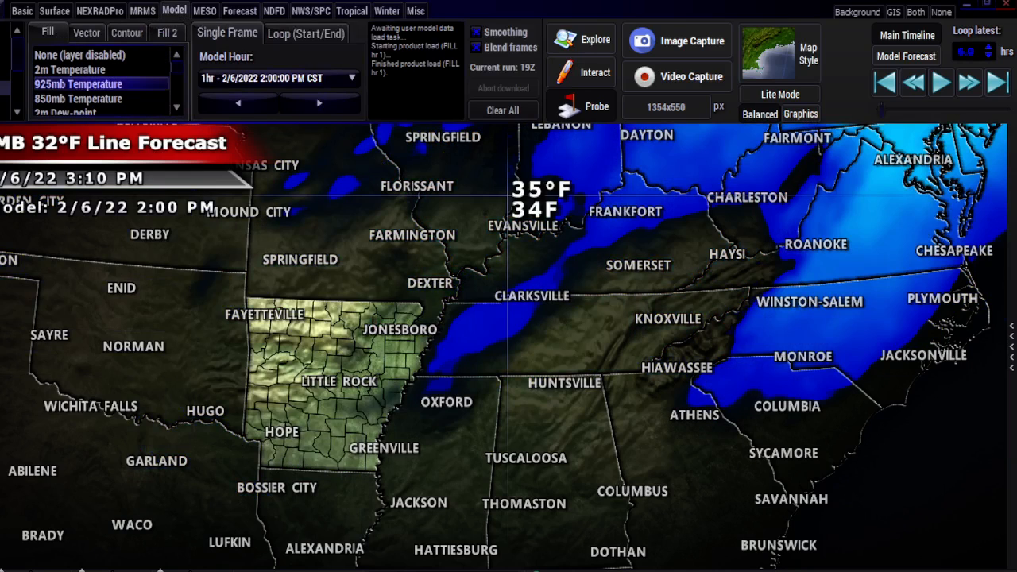
pyautogui.moveTo(626, 209); pyautogui.dragTo(626, 262)
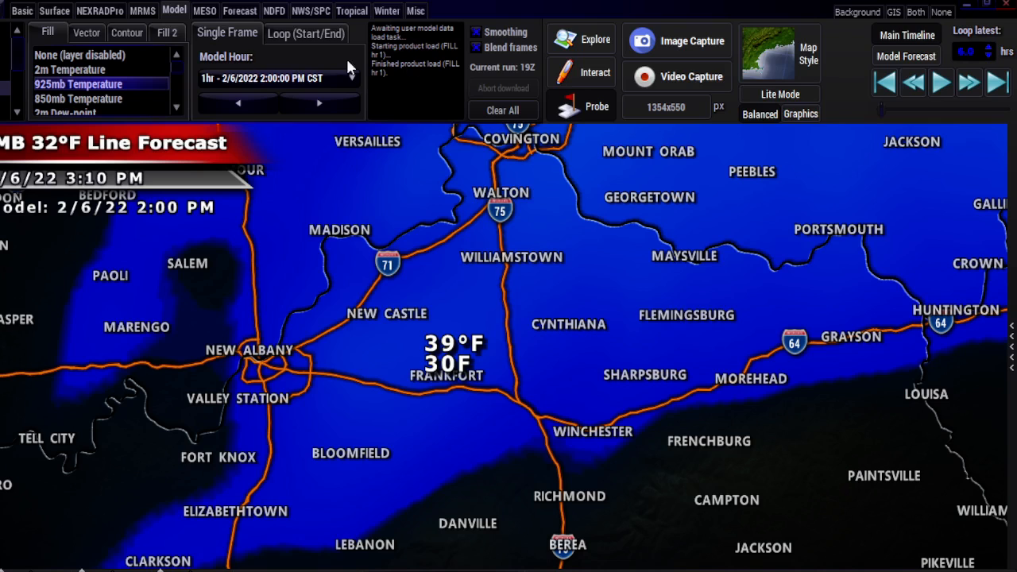
# Clear all model data, load the 850mb Temperature fill around Frankfort, and activate the Probe tool
pyautogui.click(517, 108)
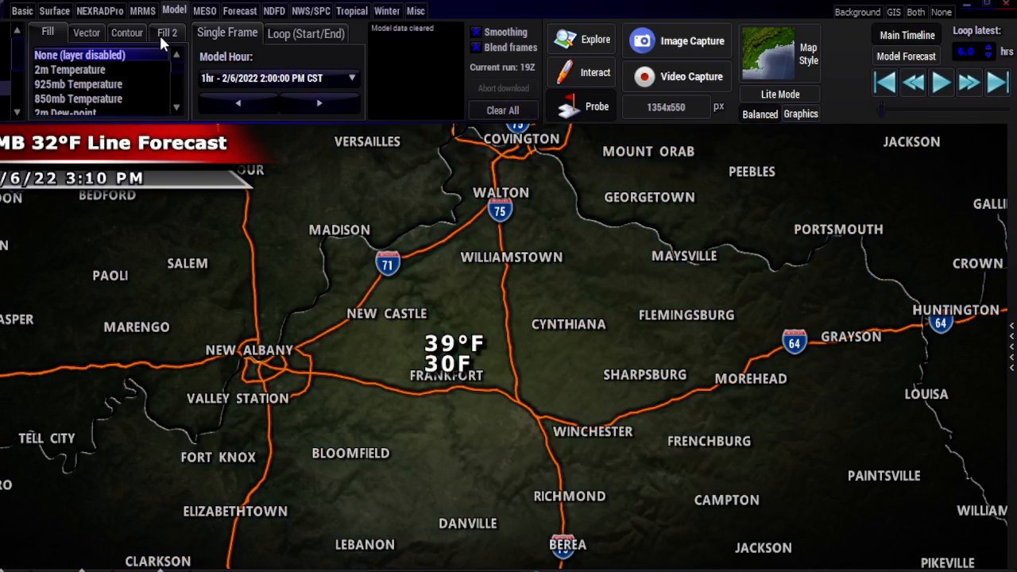
pyautogui.click(105, 98)
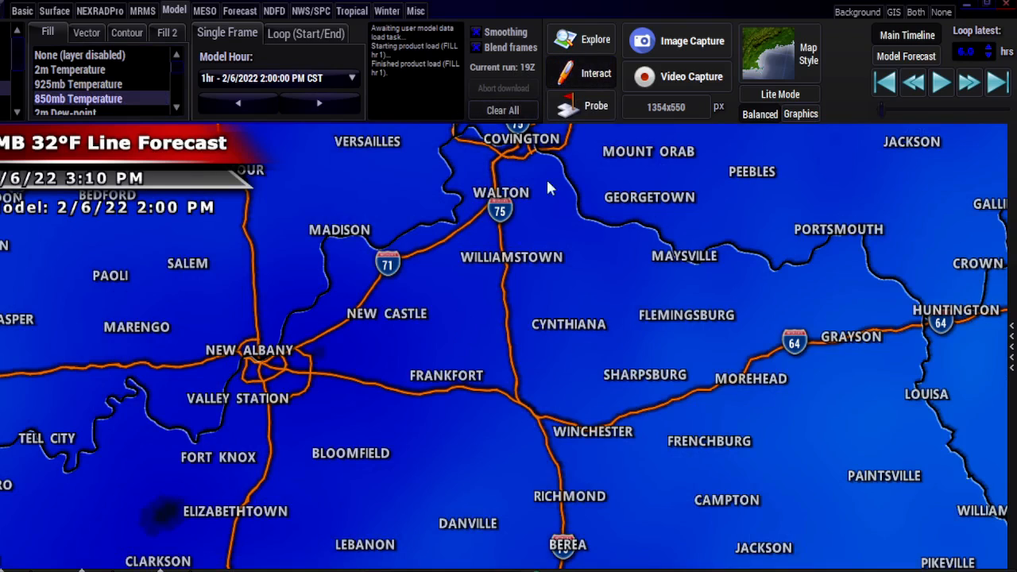
pyautogui.click(596, 111)
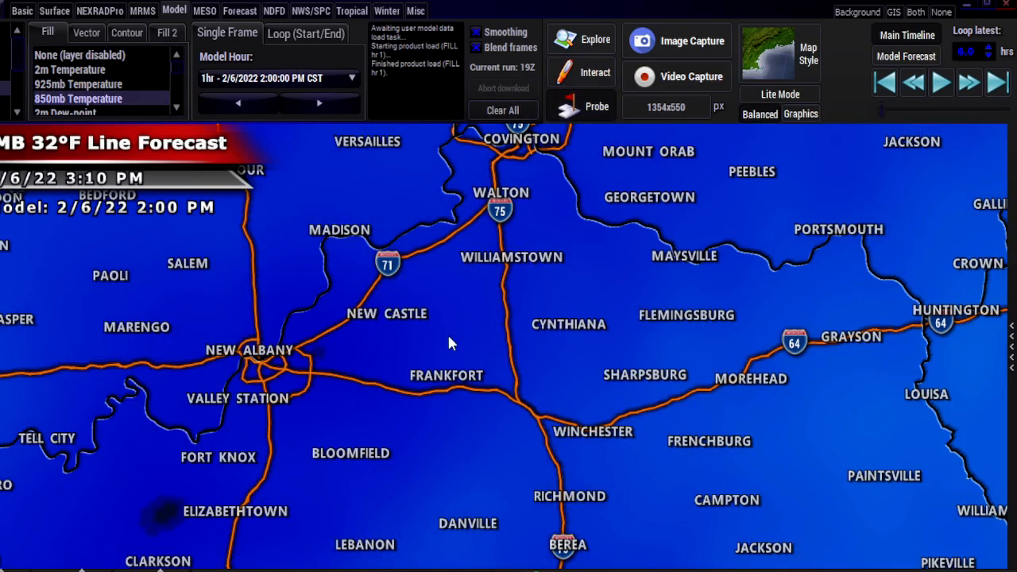
# Place temperature probes at Eminence, Monterey, Frankfort, Georgetown, Cynthiana, Berry, Mount Olivet and Flemingsburg on the 850mb map
pyautogui.scroll(3, 443, 354)
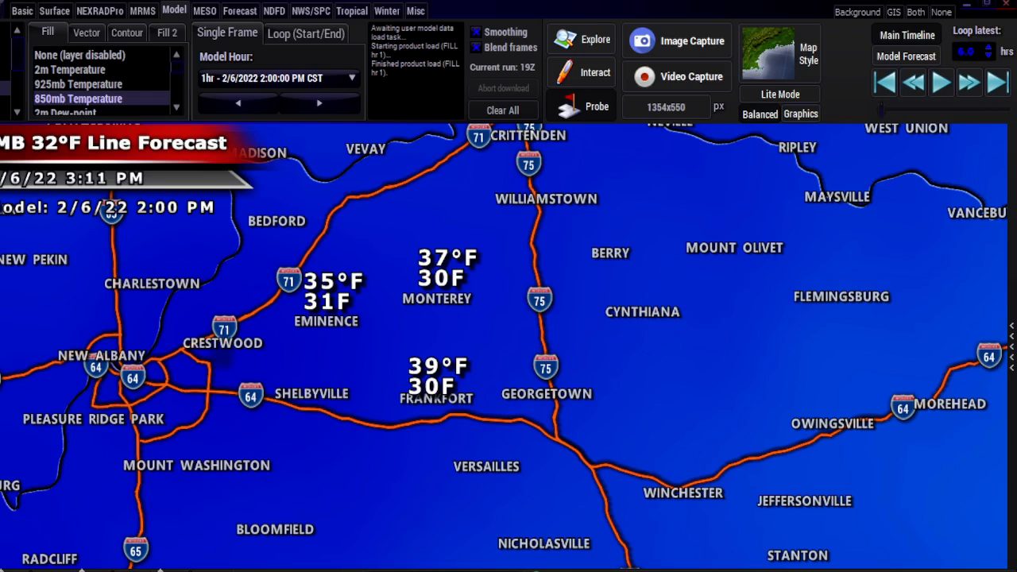
pyautogui.click(518, 362)
pyautogui.click(611, 282)
pyautogui.click(590, 227)
pyautogui.click(677, 213)
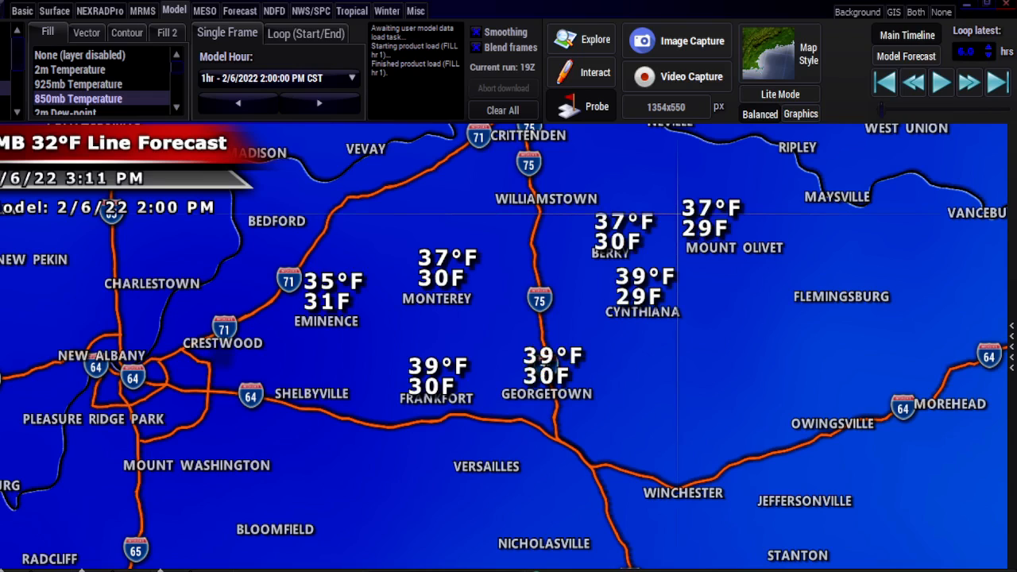
pyautogui.click(717, 212)
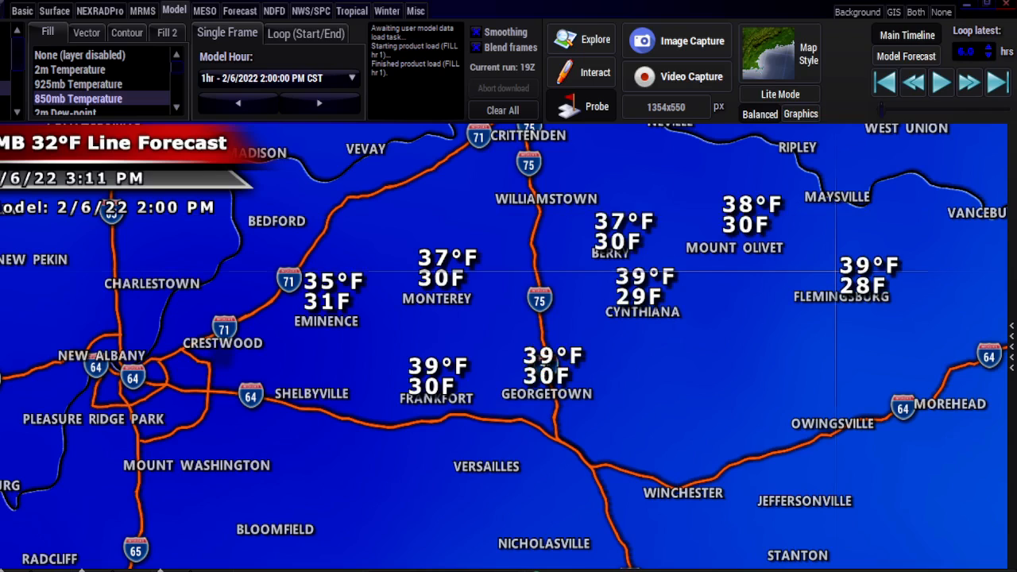
pyautogui.click(815, 271)
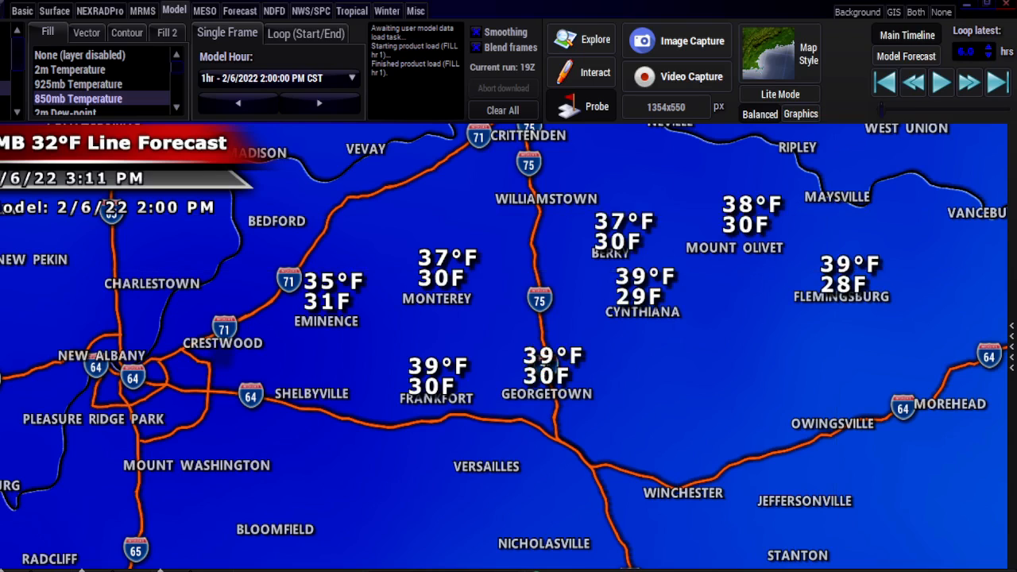
# Place temperature probes across the southern part of the area at Owingsville, Jeffersonville, Winchester, Nicholasville, Versailles, Mount Washington and Bloomfield
pyautogui.click(804, 382)
pyautogui.click(787, 486)
pyautogui.click(658, 469)
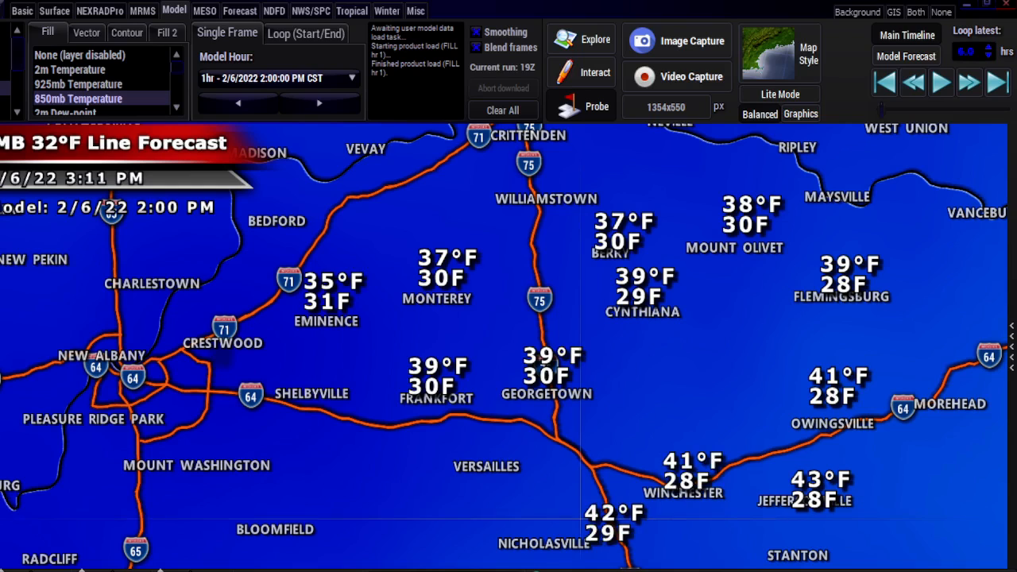
pyautogui.click(517, 518)
pyautogui.click(458, 440)
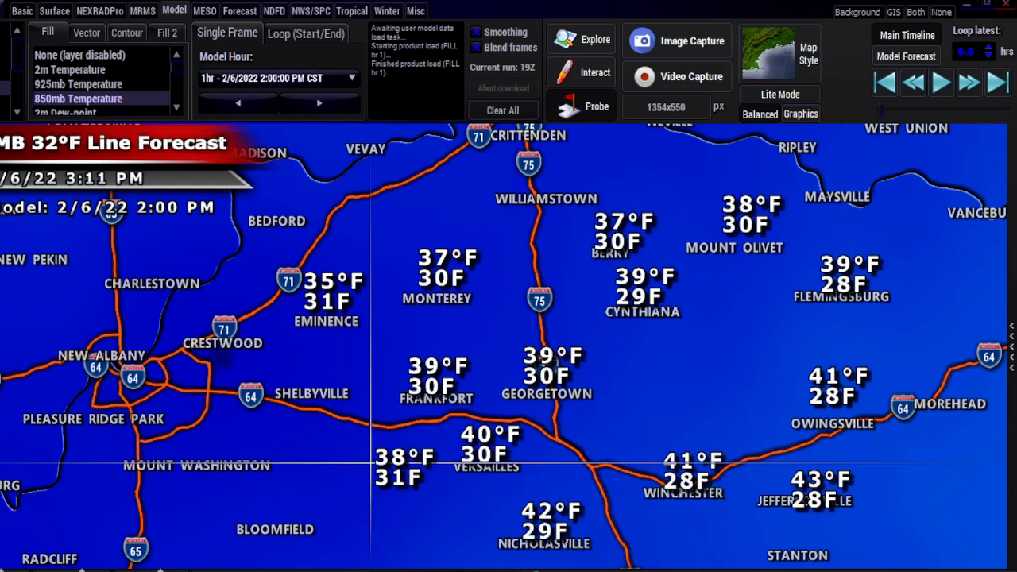
pyautogui.click(161, 434)
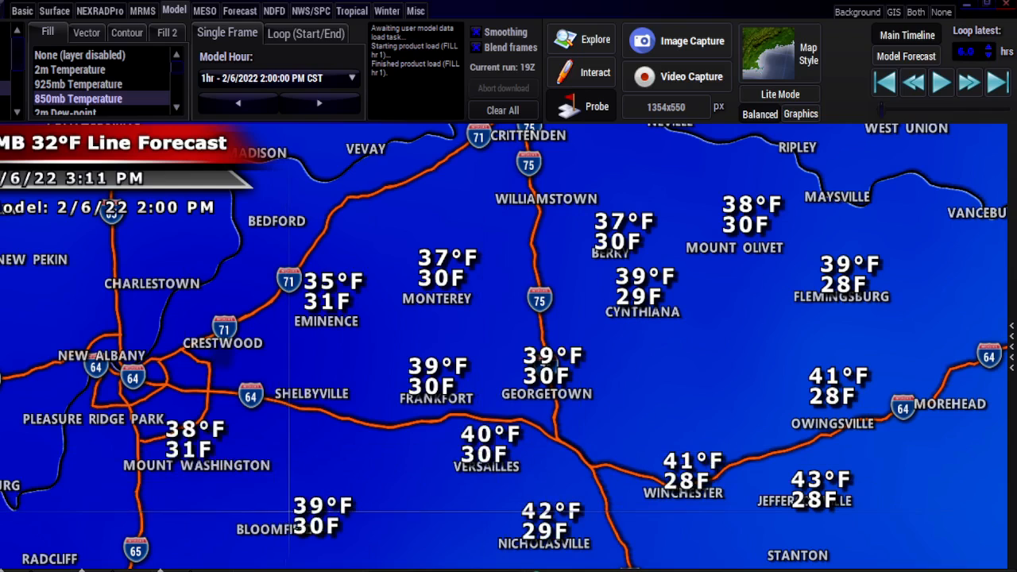
pyautogui.click(280, 517)
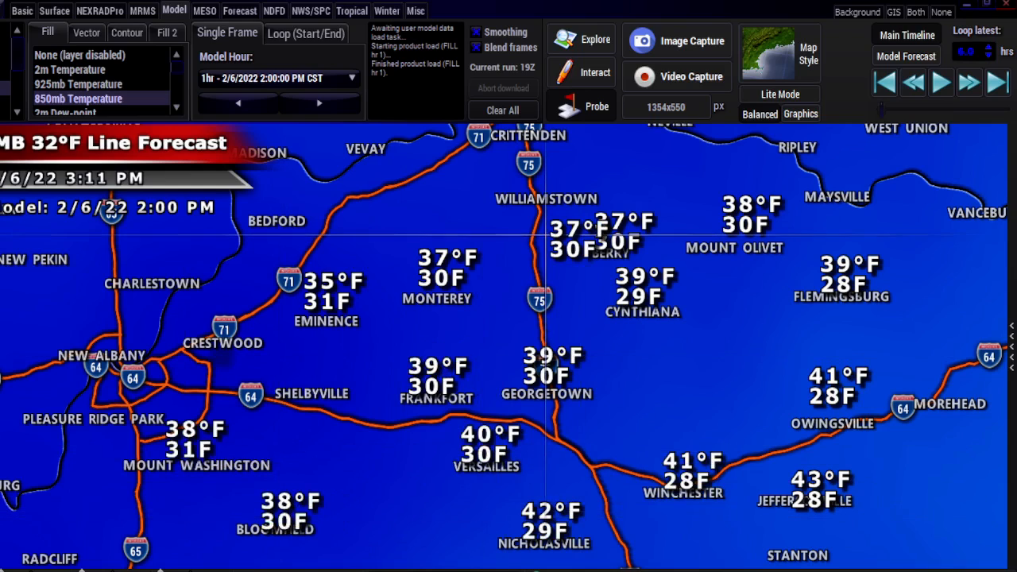